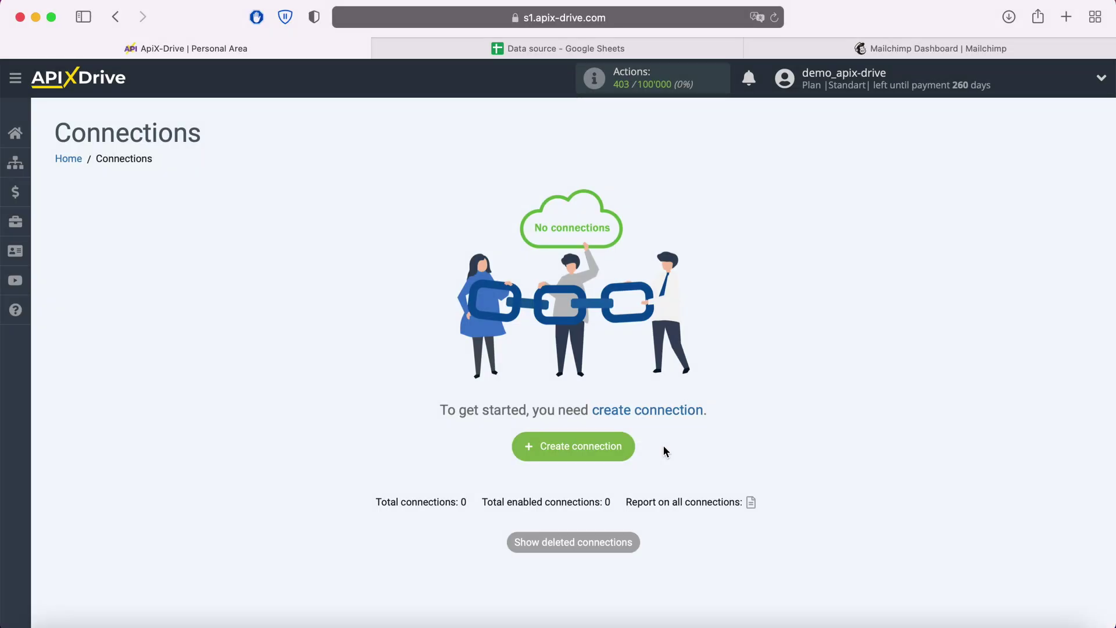
Create a new connection and choose Google Sheets as its data source system.
click(632, 447)
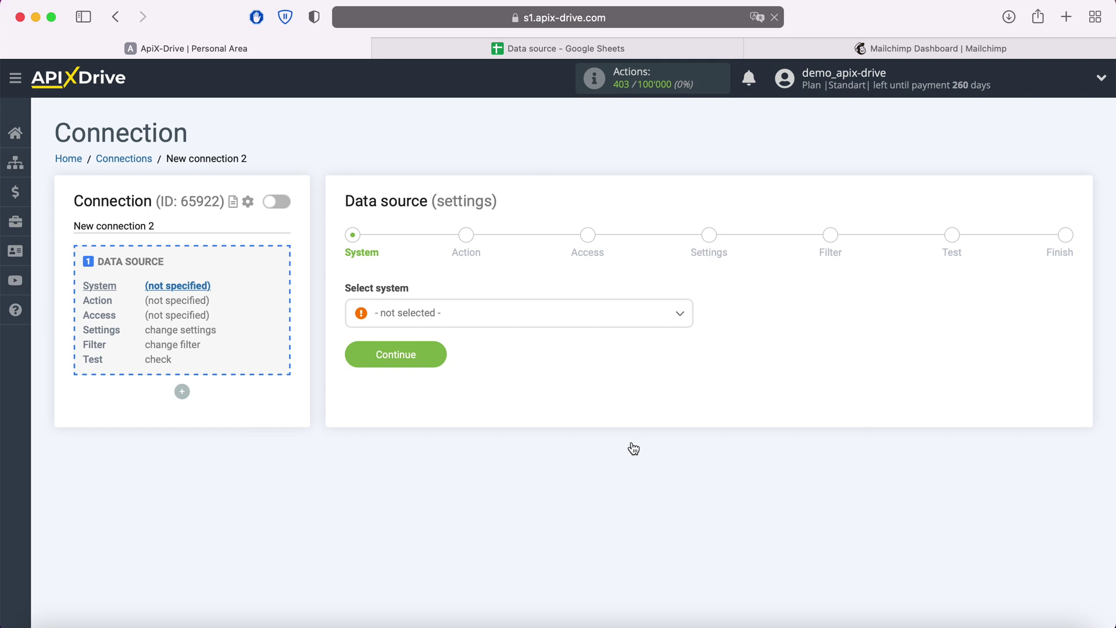
click(525, 317)
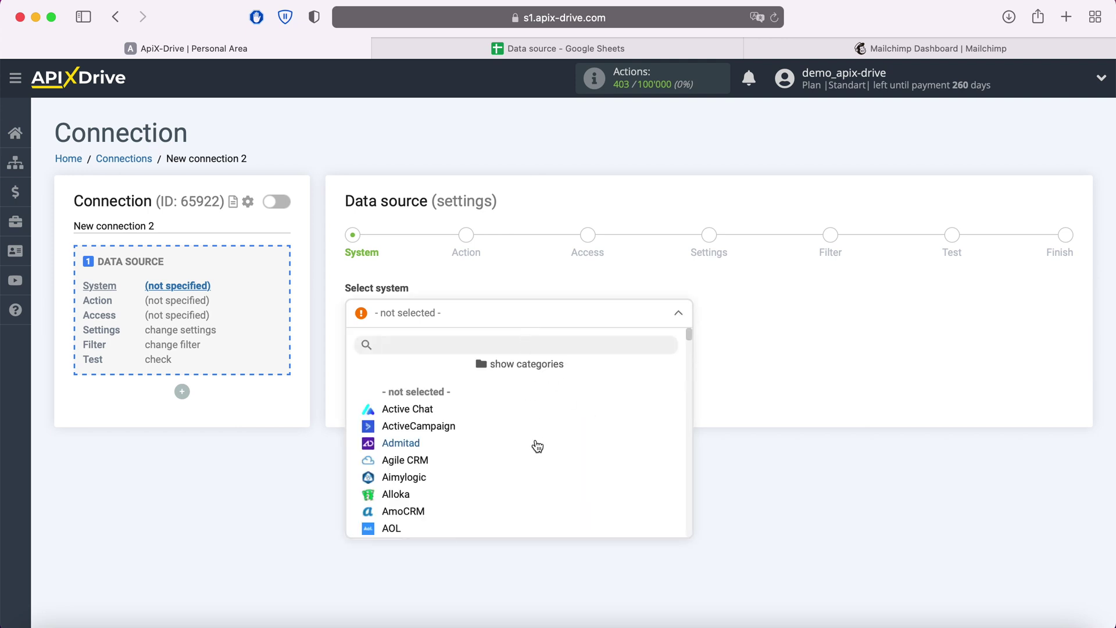
scroll(535, 447, down, 5)
scroll(535, 446, down, 15)
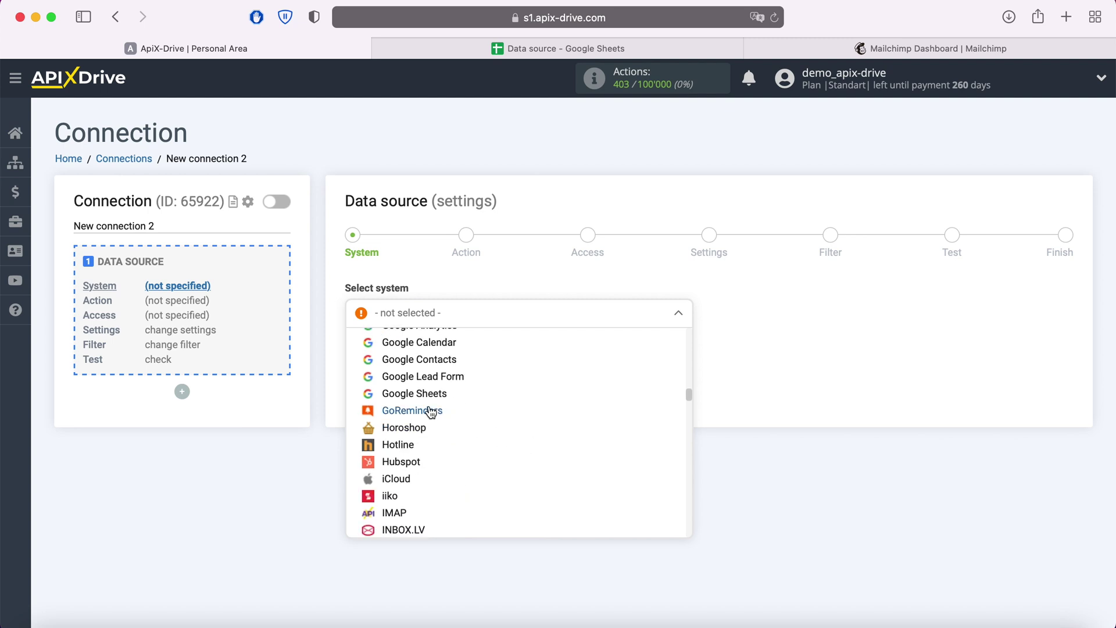
click(421, 394)
click(438, 353)
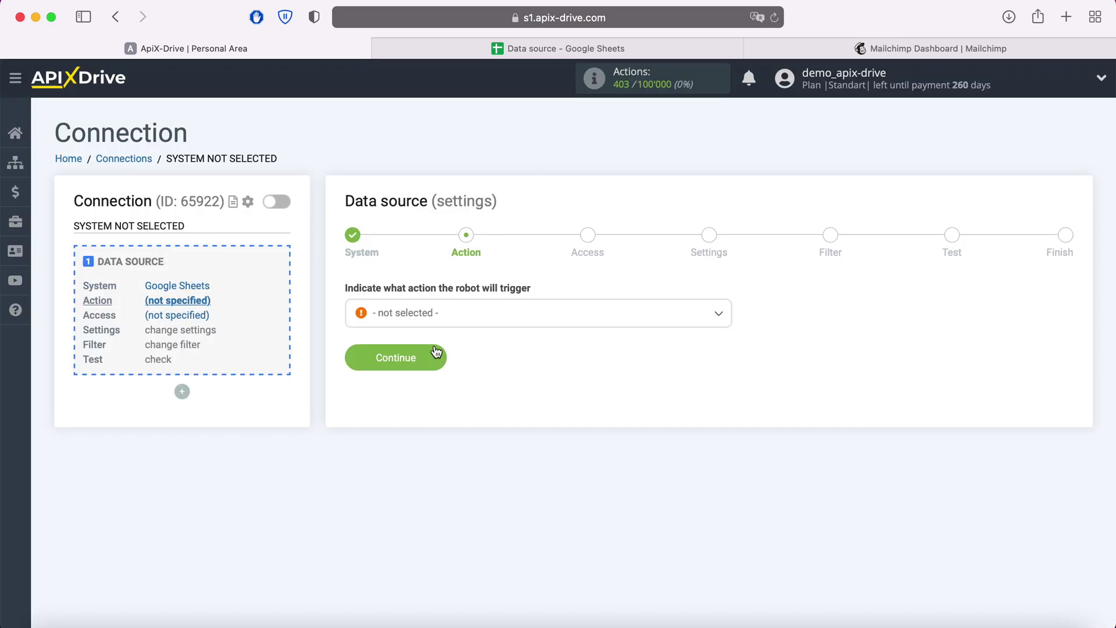
Set the data source action to Get Rows (new) and continue to the access stage.
click(496, 319)
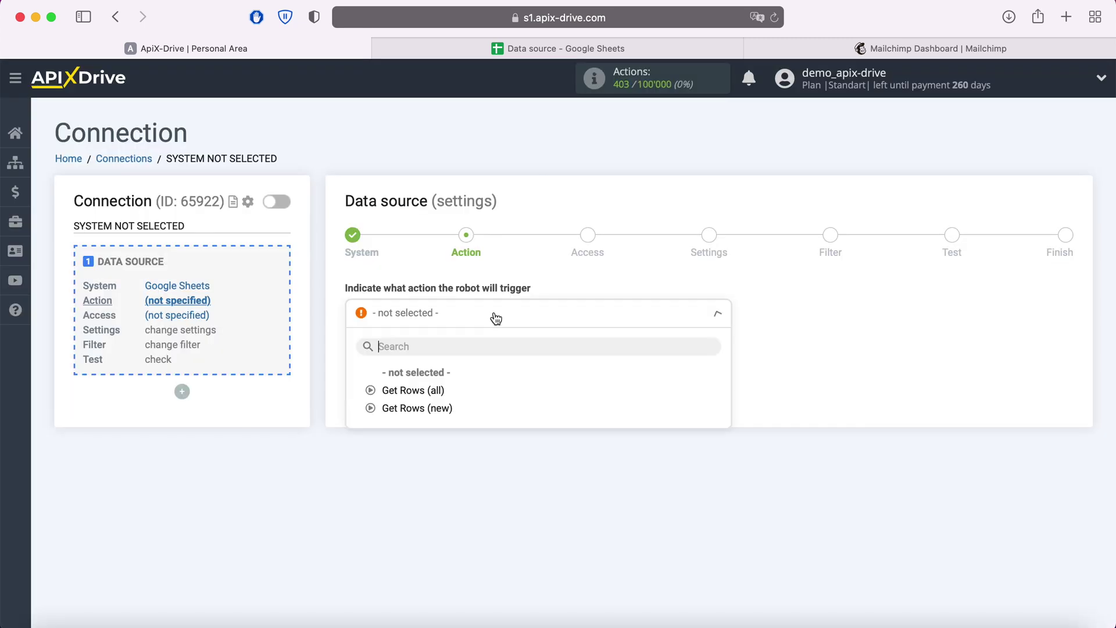
click(443, 409)
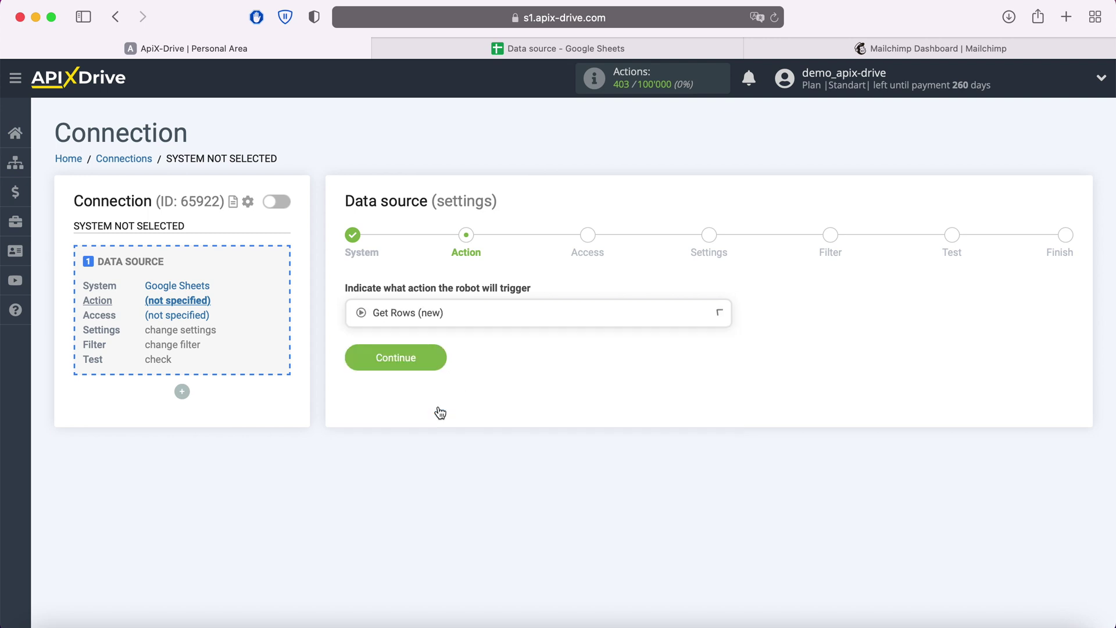
click(437, 355)
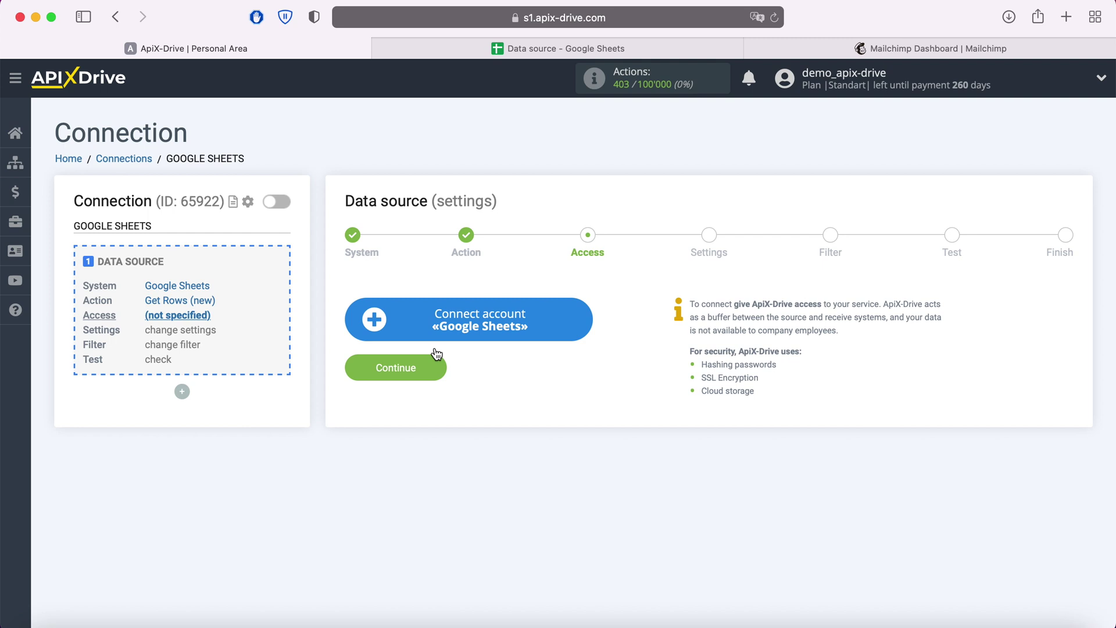
Start connecting a Google Sheets account and sign in to Google with the saved e-mail and account password.
click(540, 330)
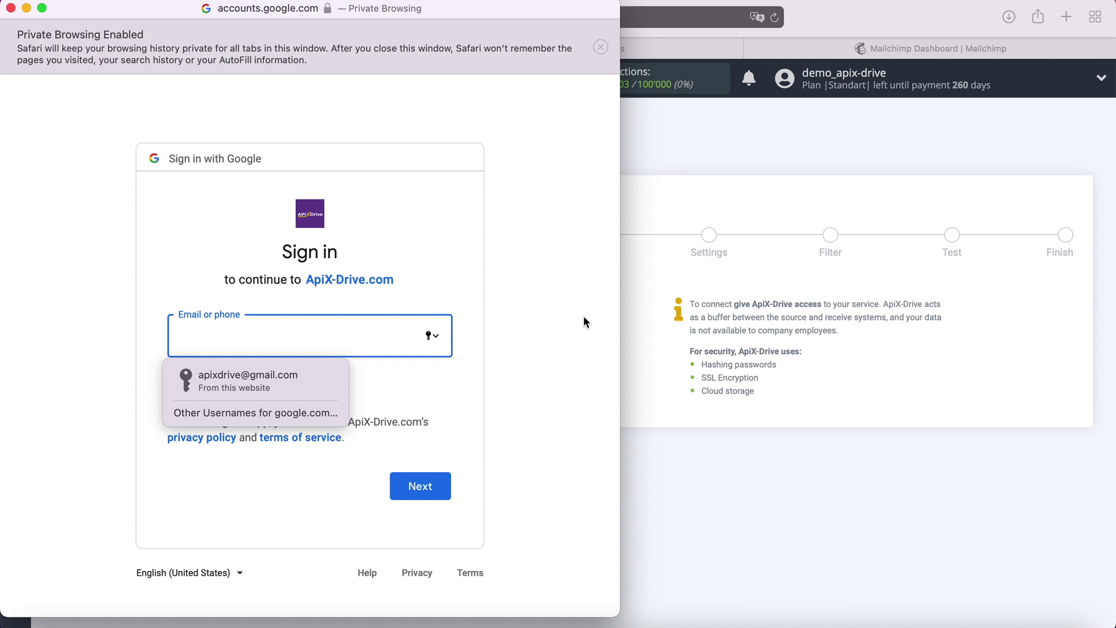
click(273, 384)
click(447, 493)
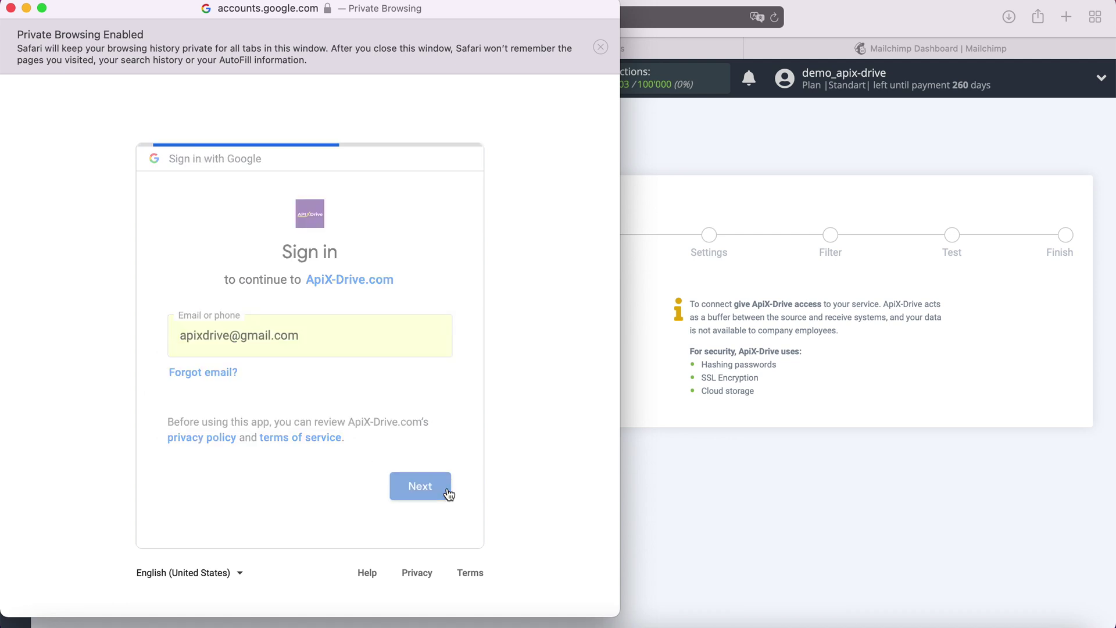
click(281, 382)
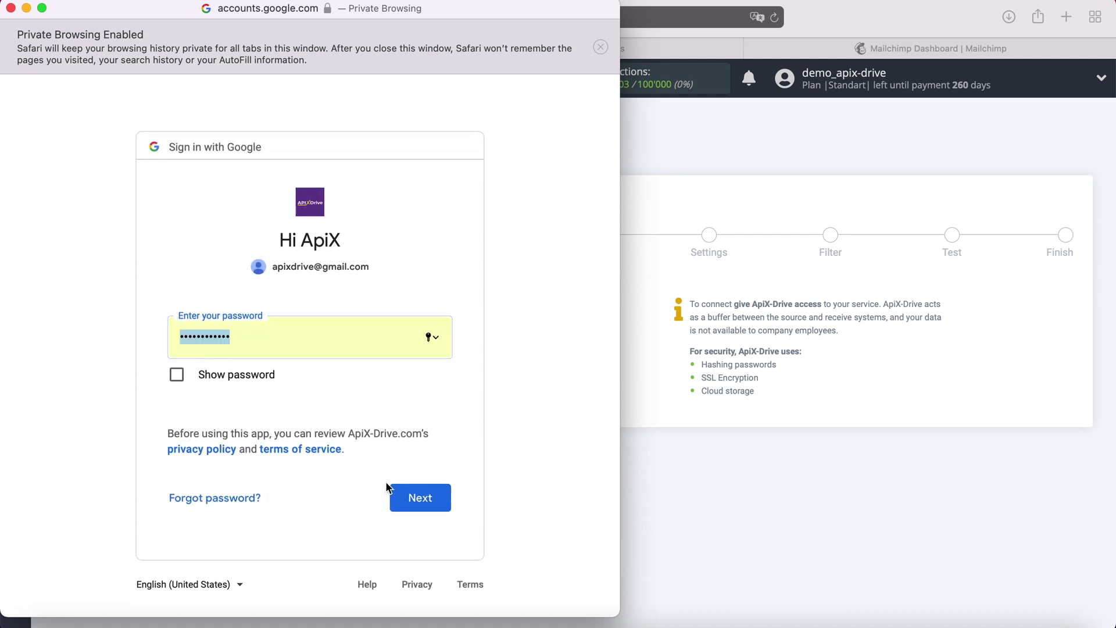
click(448, 496)
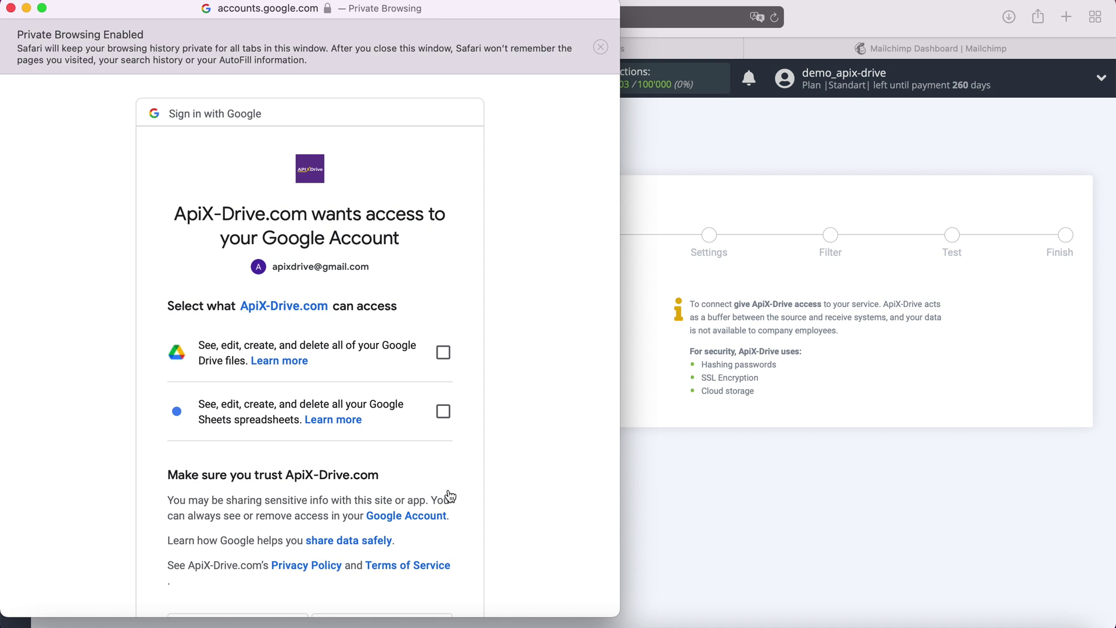
Grant ApiX-Drive access to all Google Drive files and Google Sheets spreadsheets, and approve the request.
click(443, 352)
click(443, 411)
scroll(490, 410, down, 4)
click(430, 497)
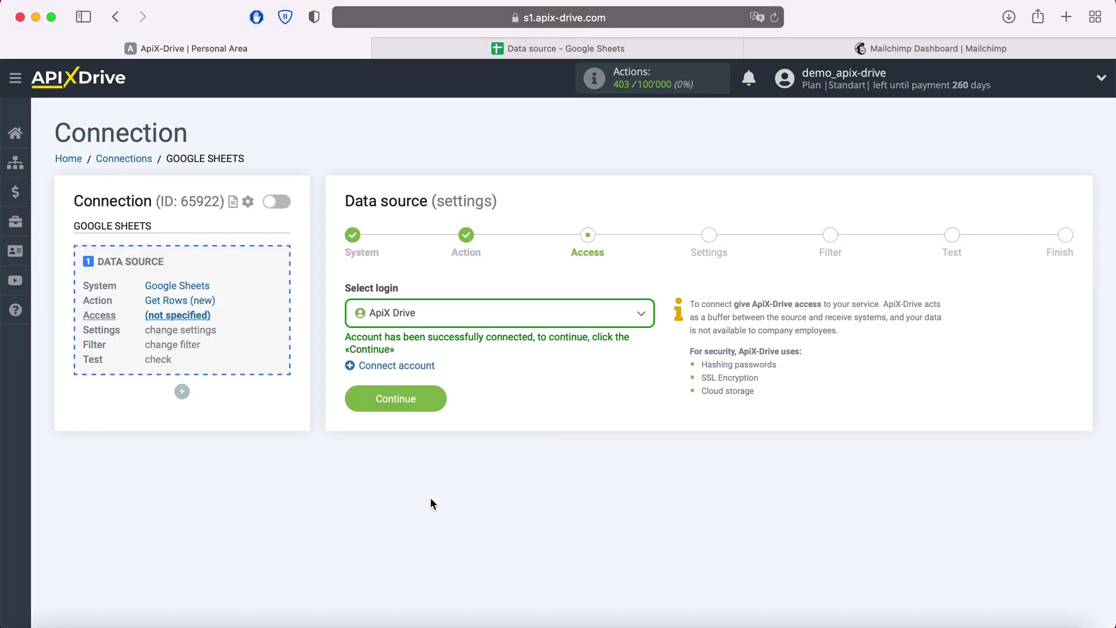
Select the newly connected Google Sheets login for the data source and continue to its settings.
click(541, 317)
click(415, 408)
click(429, 404)
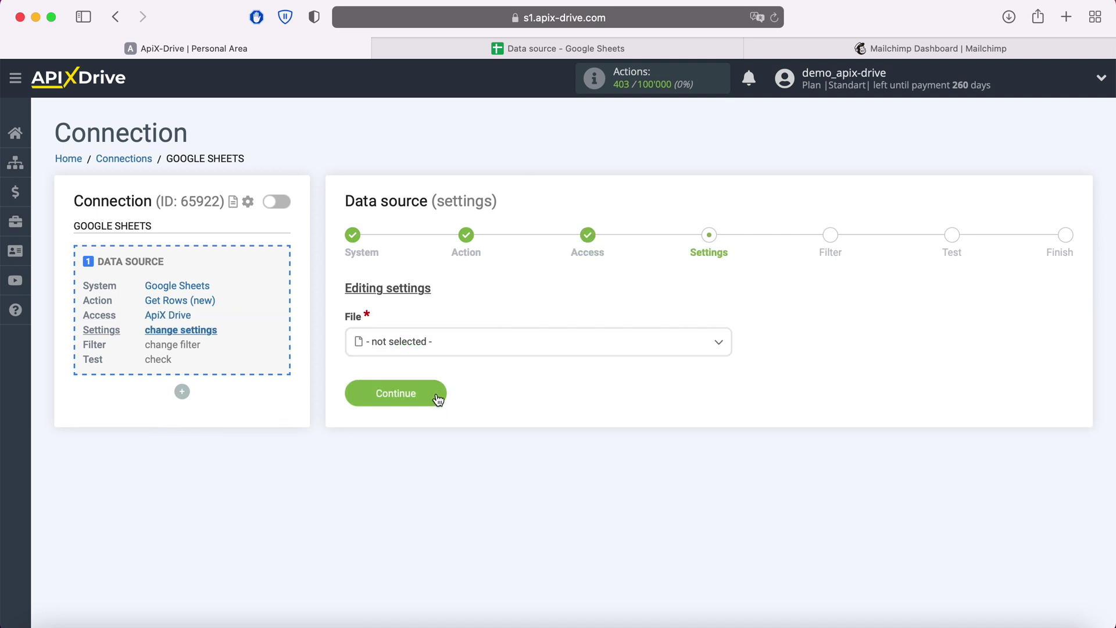
Choose the Data source file and its Data source sheet as the place to load rows from.
click(419, 347)
click(414, 439)
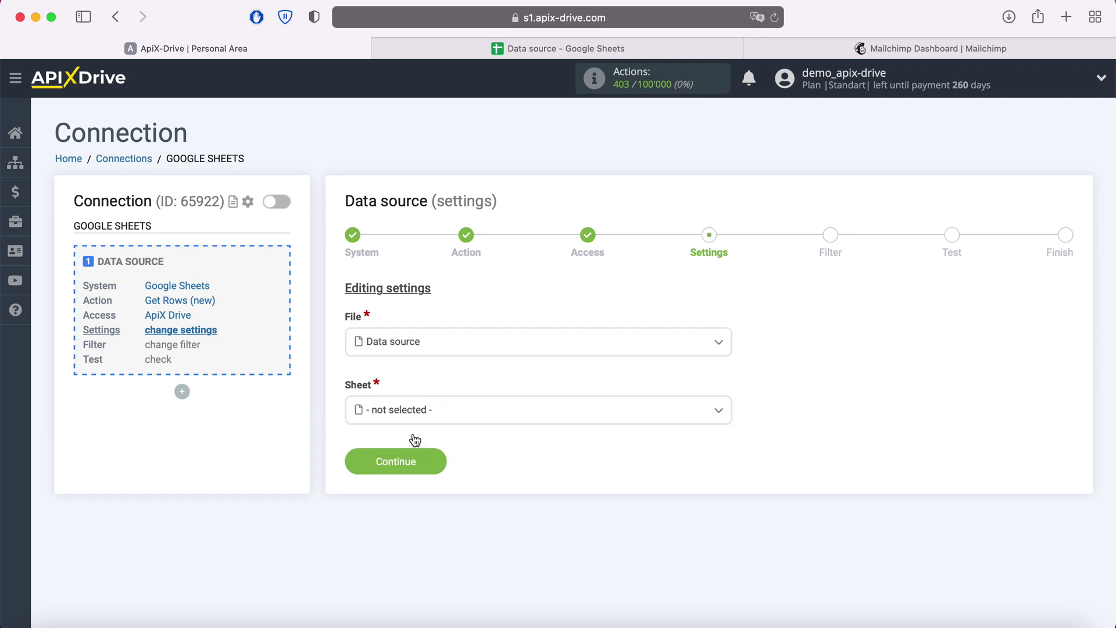
click(411, 414)
click(412, 490)
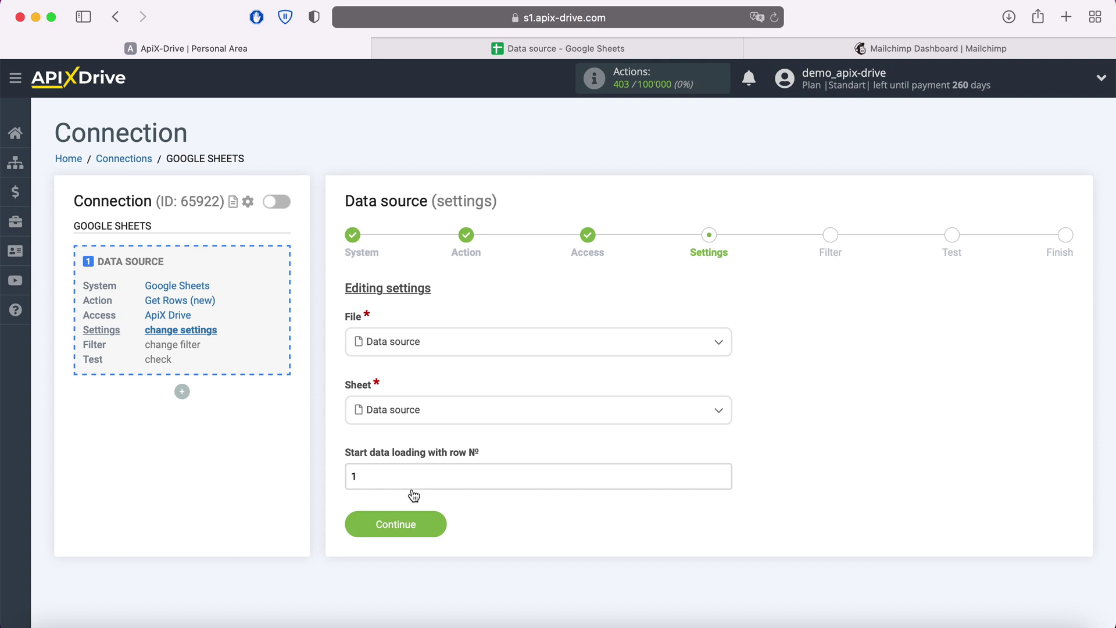
Check the header row in the Data source spreadsheet, set data loading to start with row 2, and save the settings.
click(500, 50)
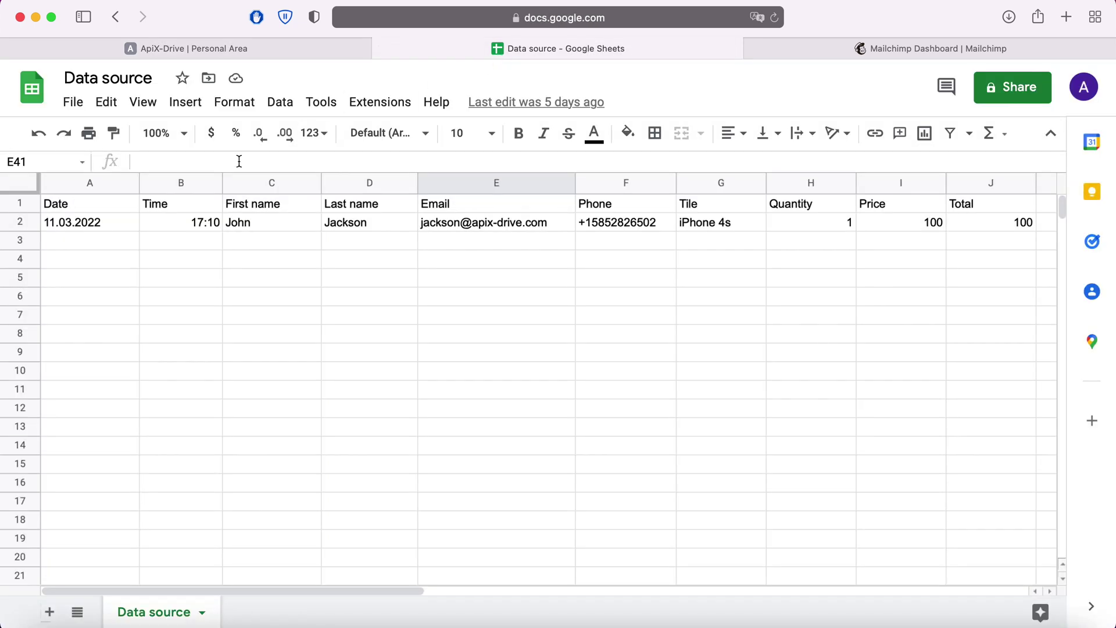
click(183, 47)
click(362, 465)
key(BackSpace)
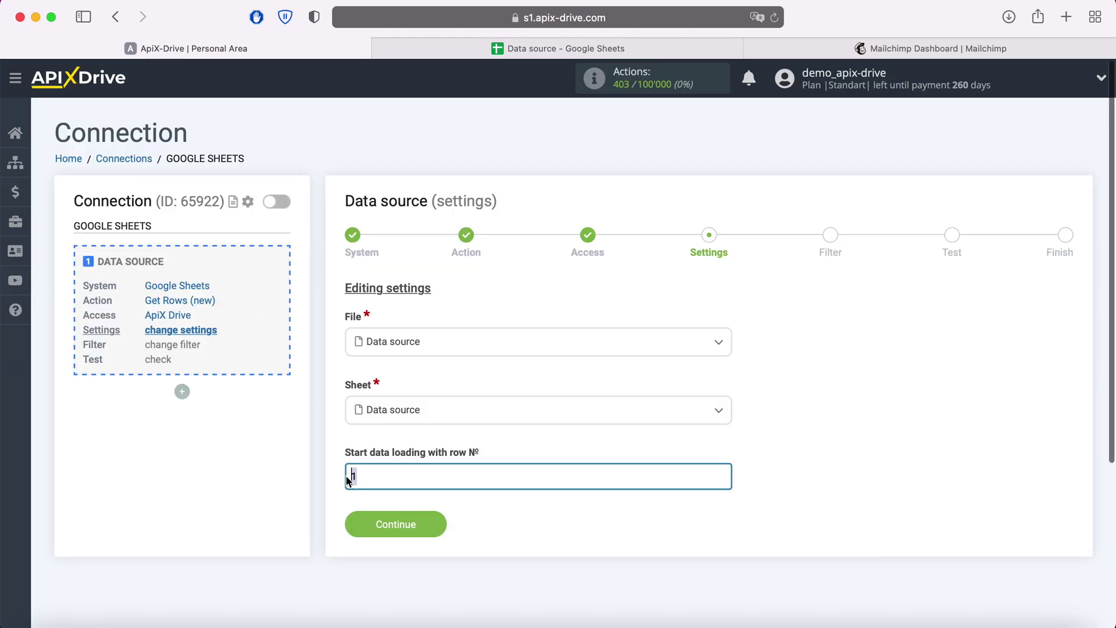
text(2)
click(431, 524)
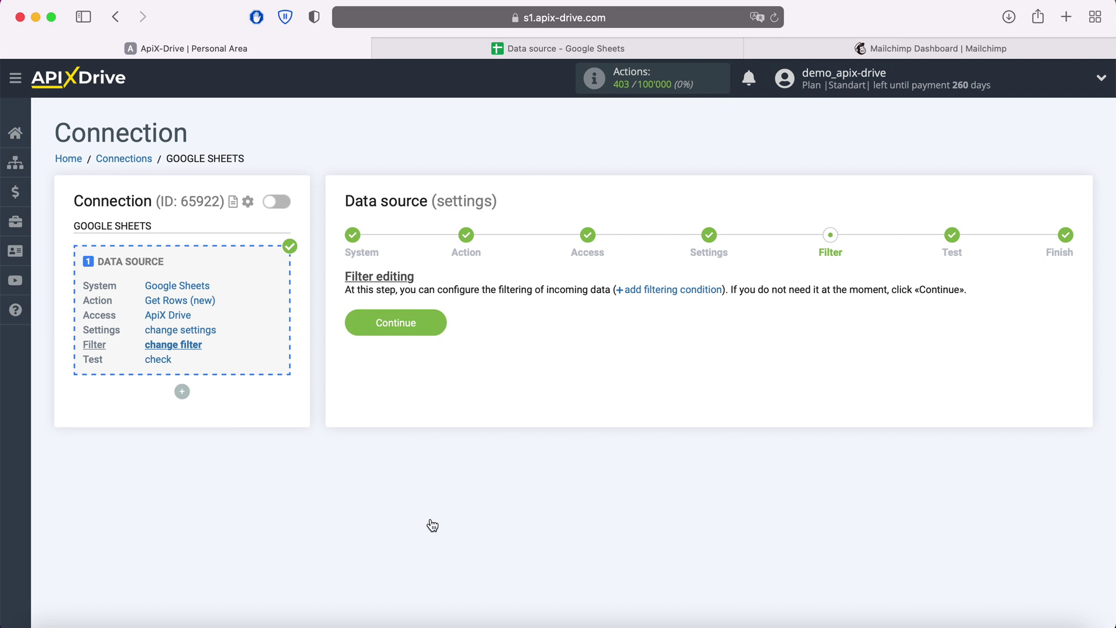
Finish the data source setup without filter conditions, accepting the test data, and start configuring data receiving.
click(435, 324)
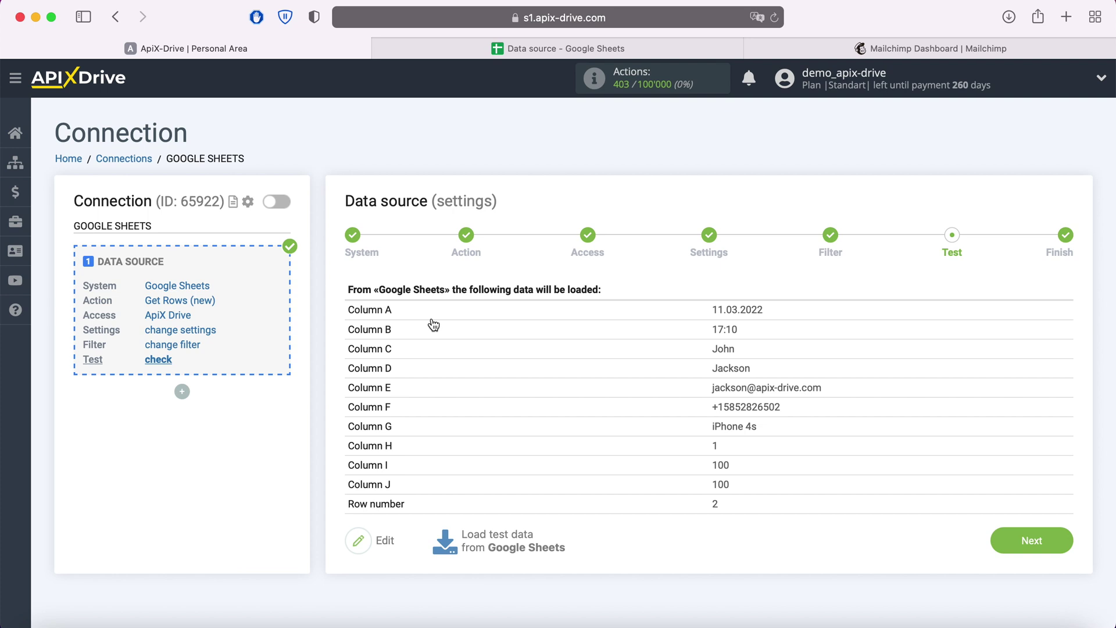
click(1046, 539)
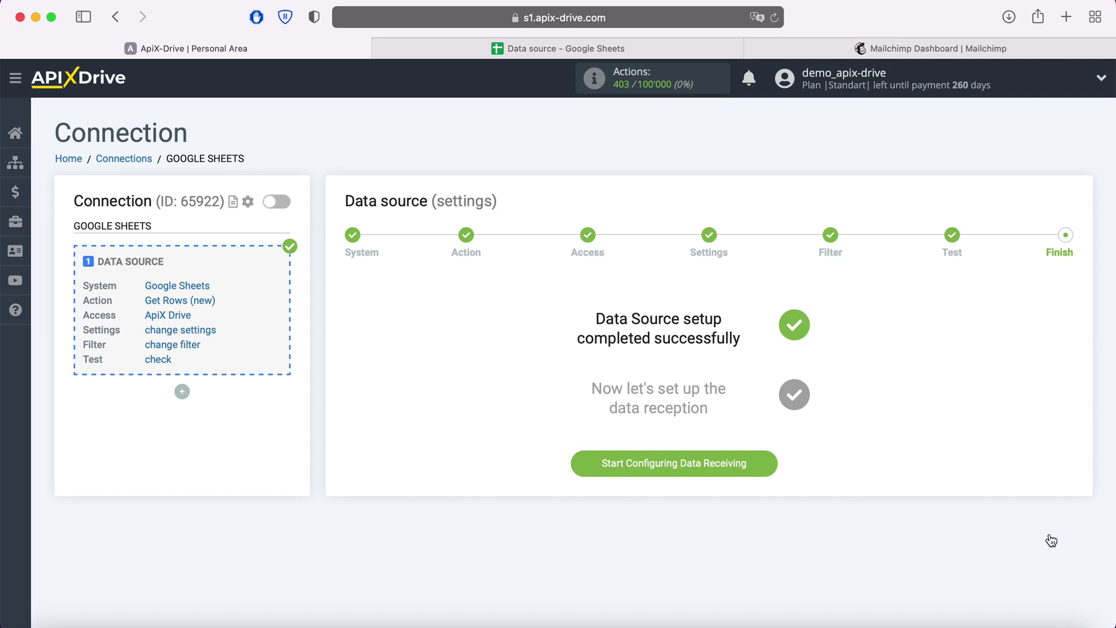
click(767, 458)
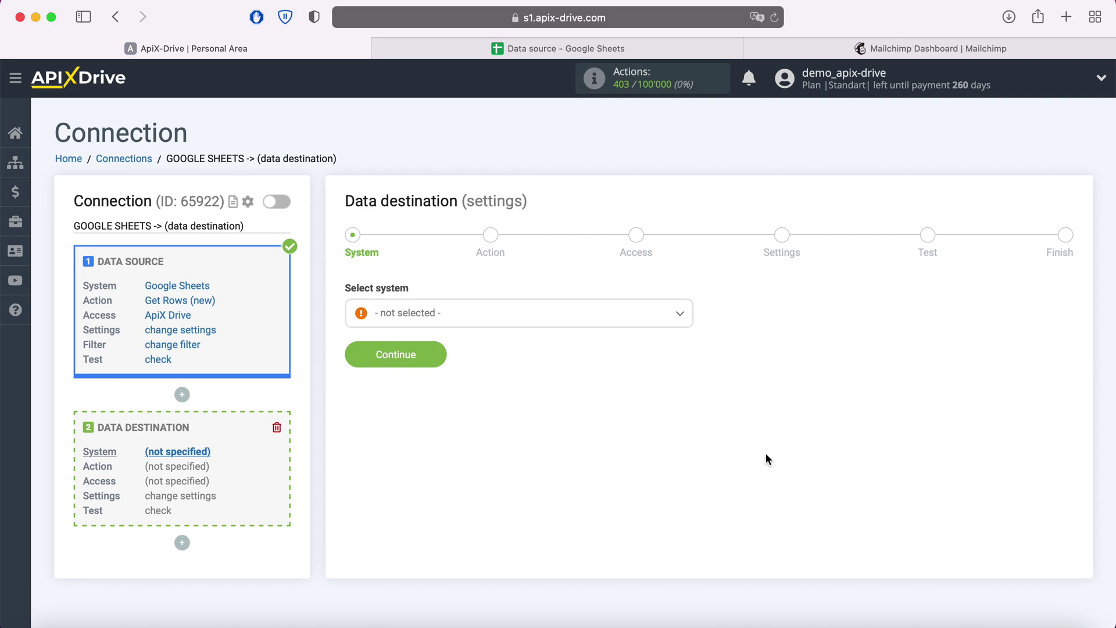
Choose Mailchimp as the data destination system and continue to the action stage.
click(633, 313)
scroll(604, 428, down, 5)
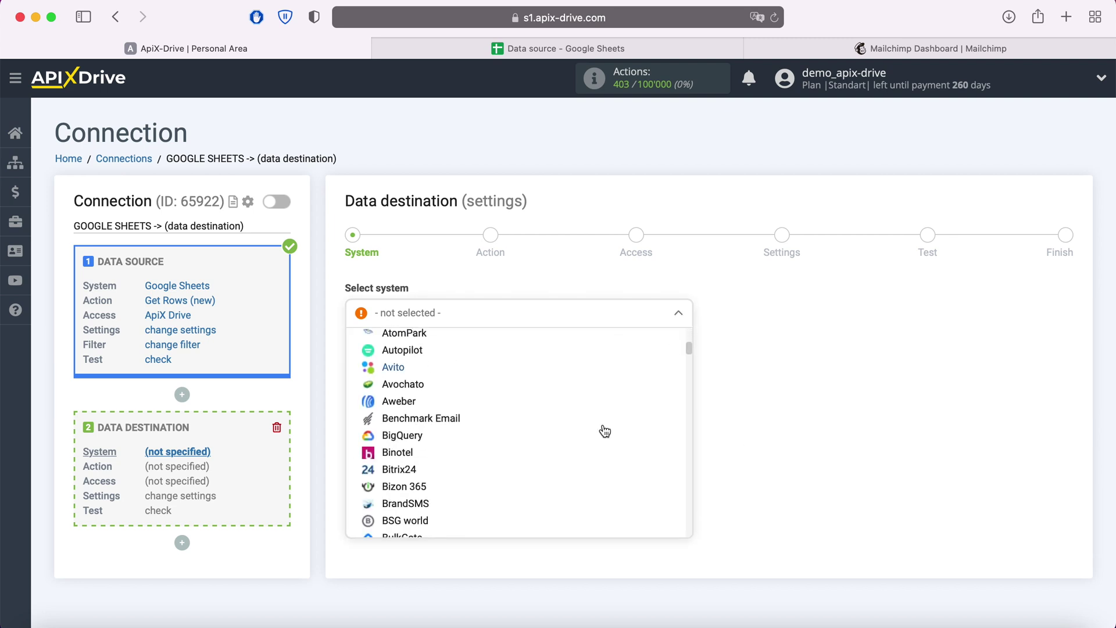
scroll(605, 431, down, 15)
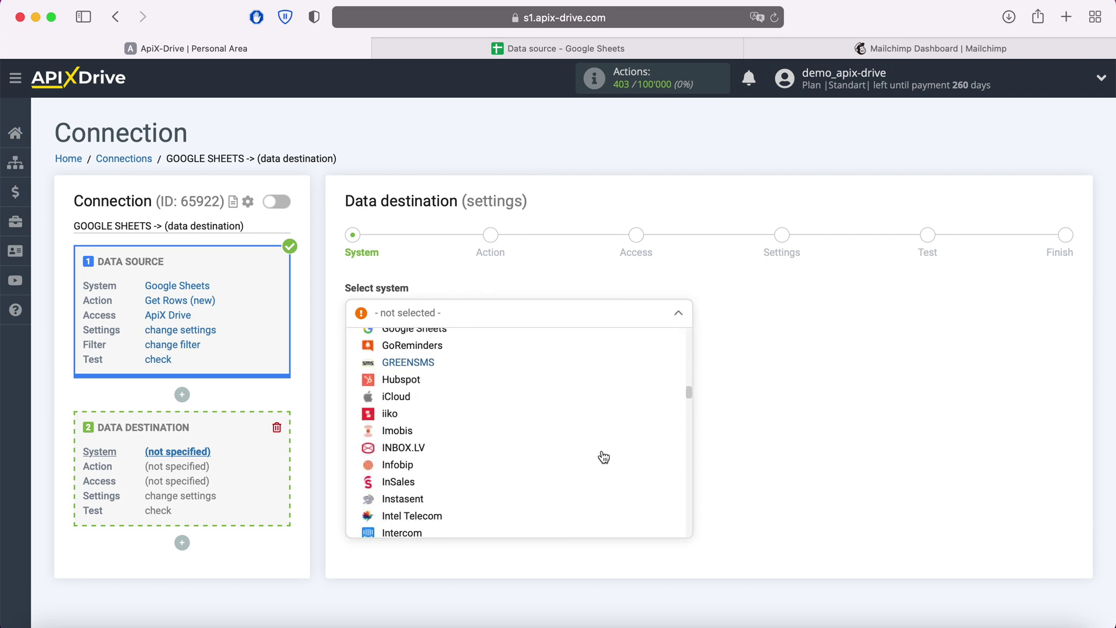
scroll(605, 442, down, 15)
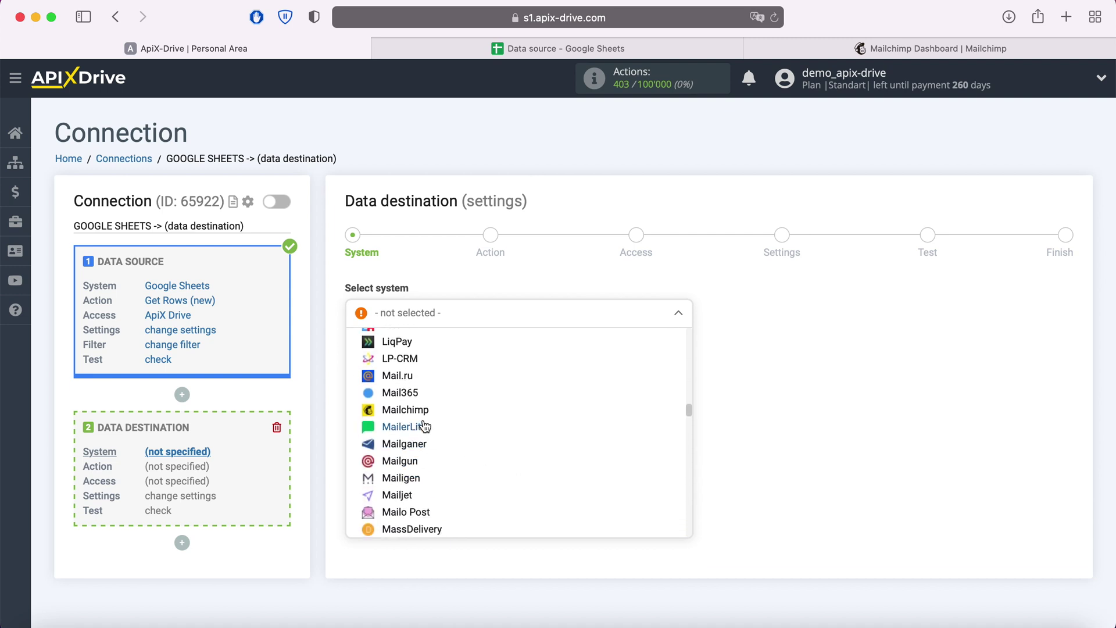
click(420, 410)
click(438, 357)
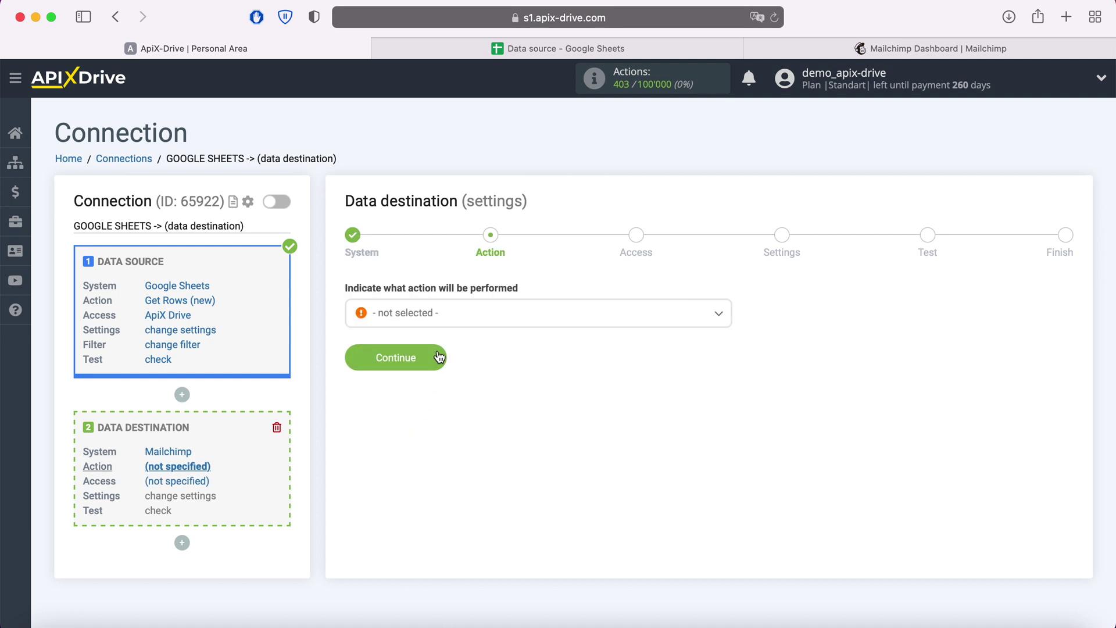
Set the Mailchimp destination action to Add Contacts and continue to the access stage.
click(455, 323)
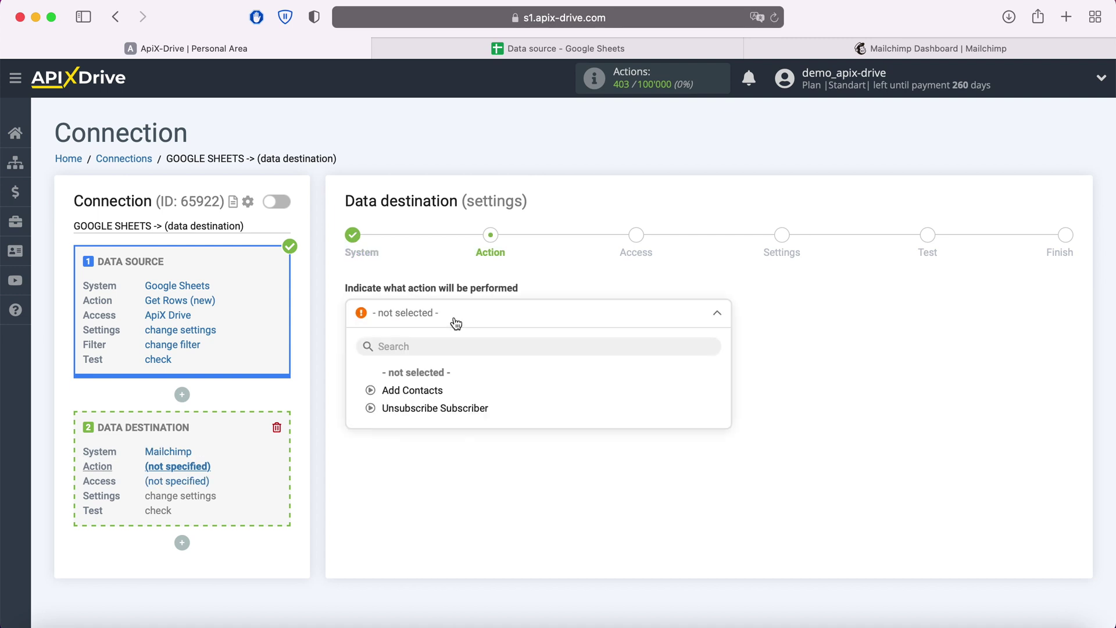
click(431, 392)
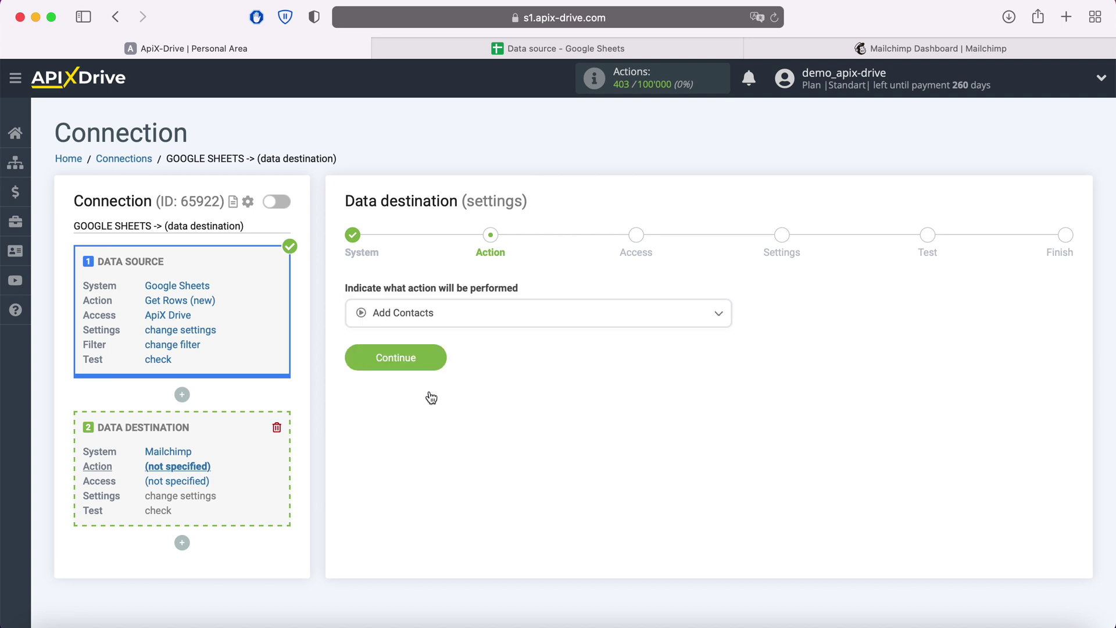
click(432, 361)
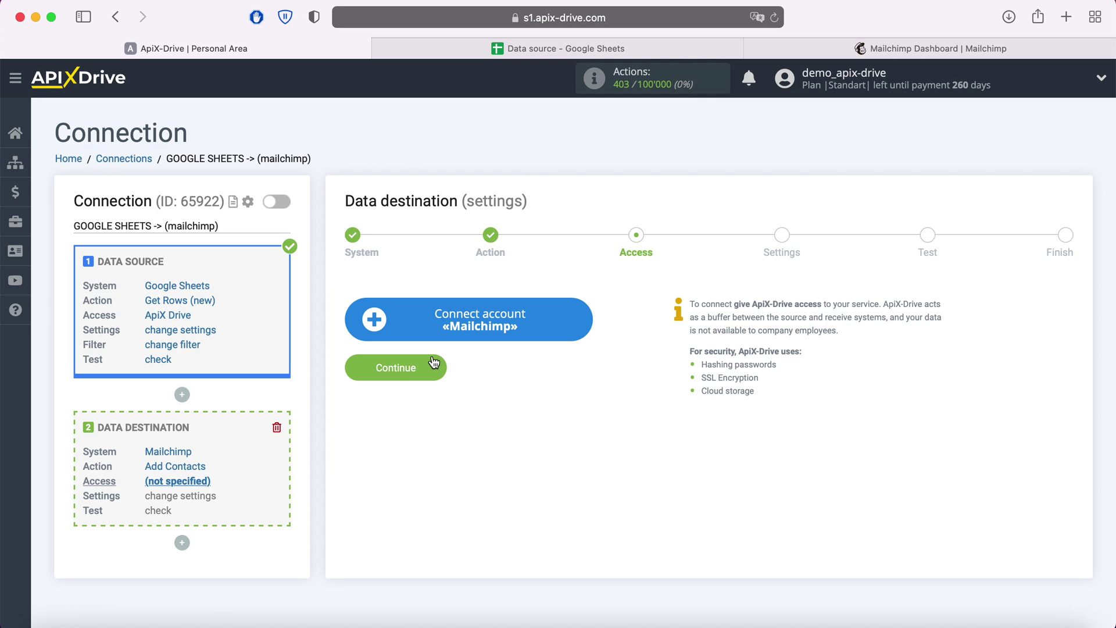
Start connecting a Mailchimp account, switch to the Mailchimp dashboard, and open the API keys page of the account profile.
click(578, 326)
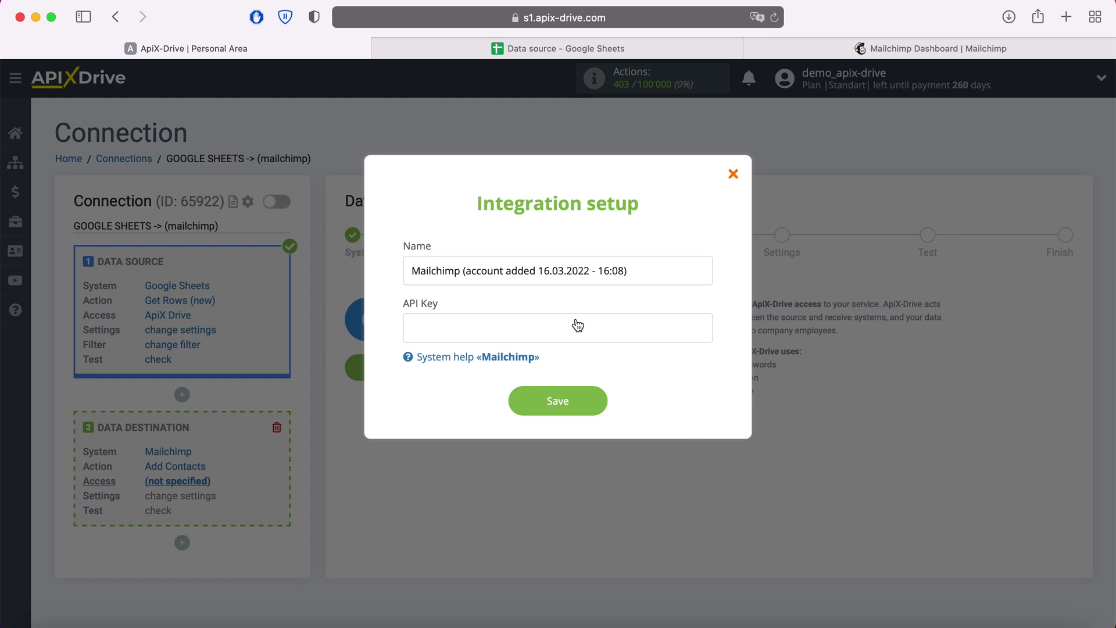
click(864, 50)
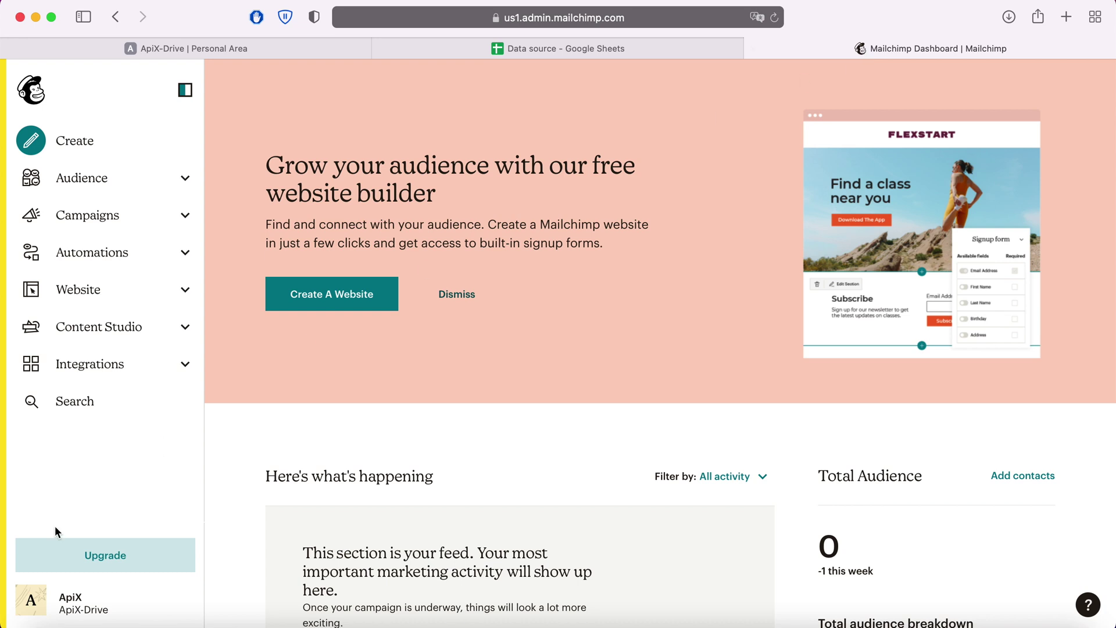
click(50, 605)
click(93, 461)
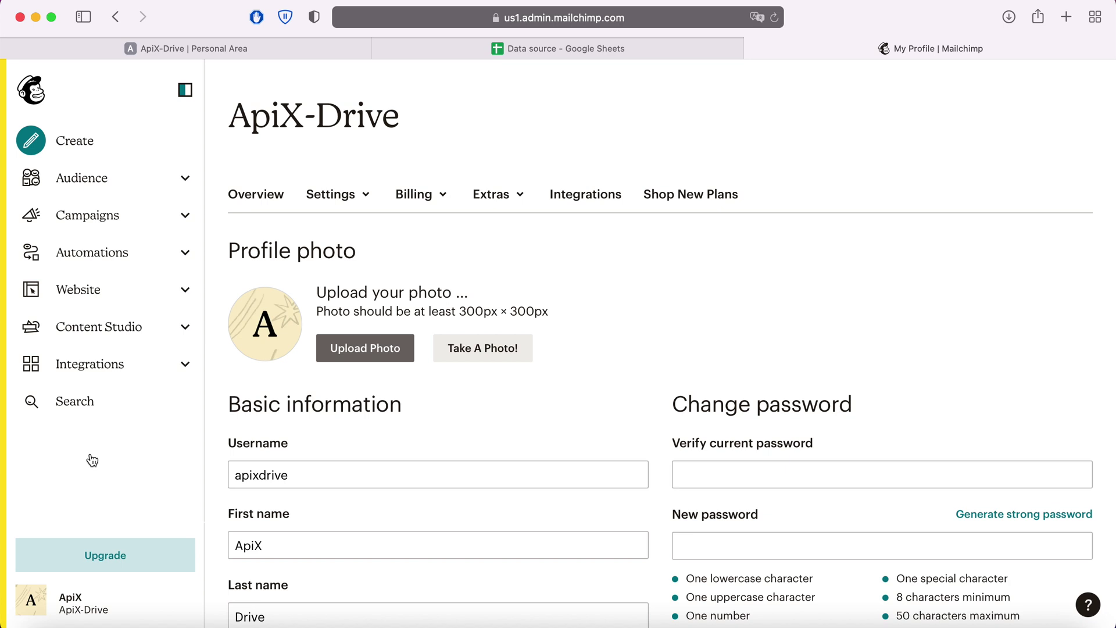
click(512, 195)
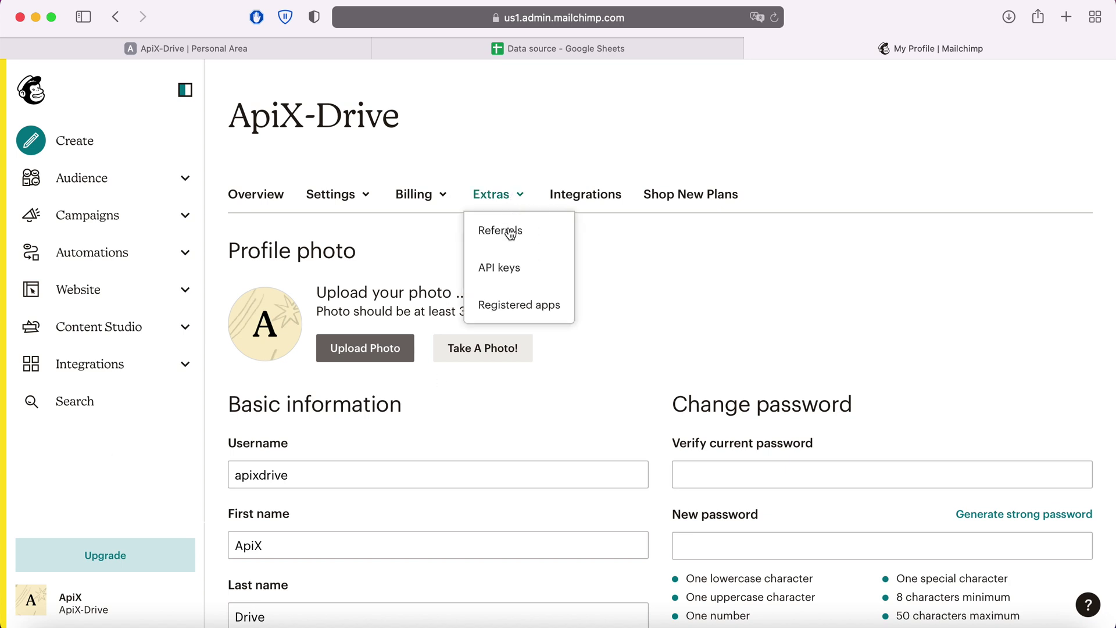
click(511, 268)
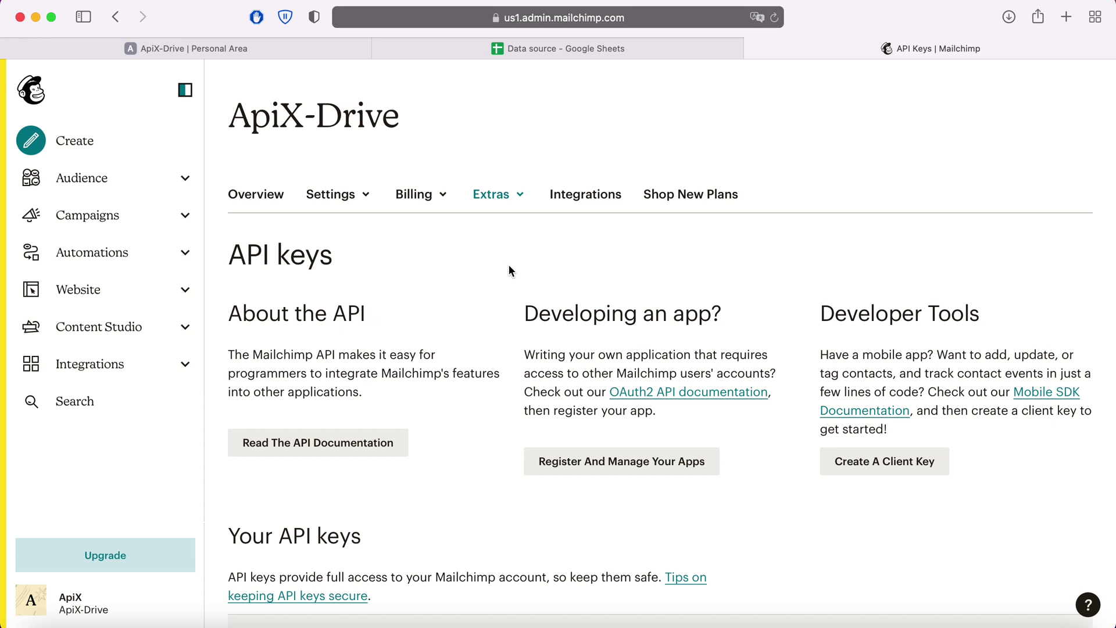
Copy the existing API key from the Your API keys section of the Mailchimp account.
scroll(509, 270, down, 5)
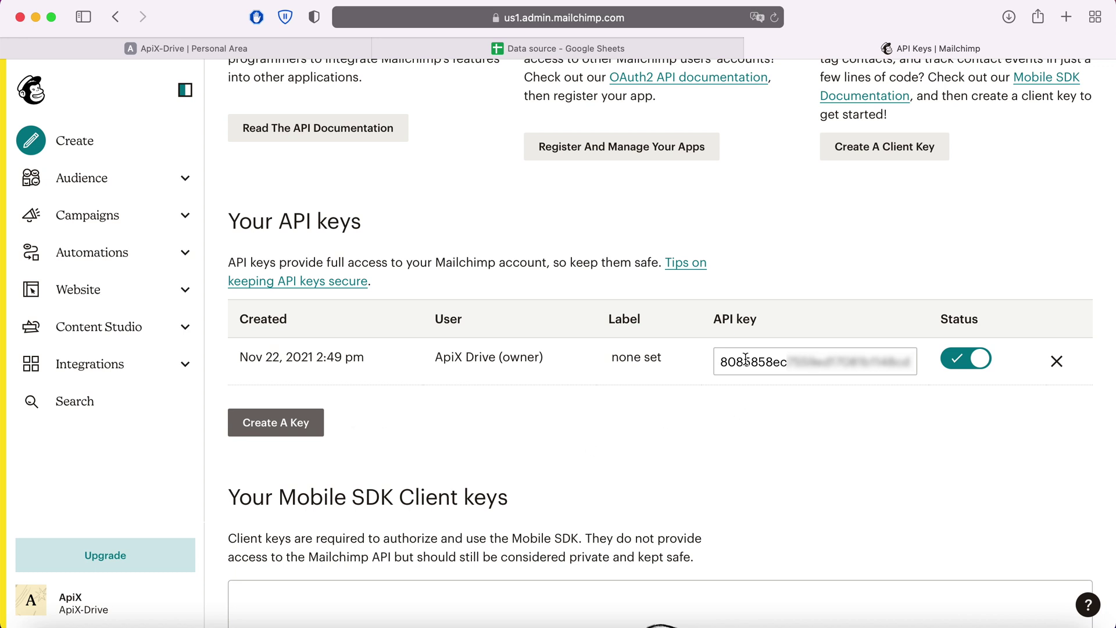
click(721, 361)
right_click(720, 361)
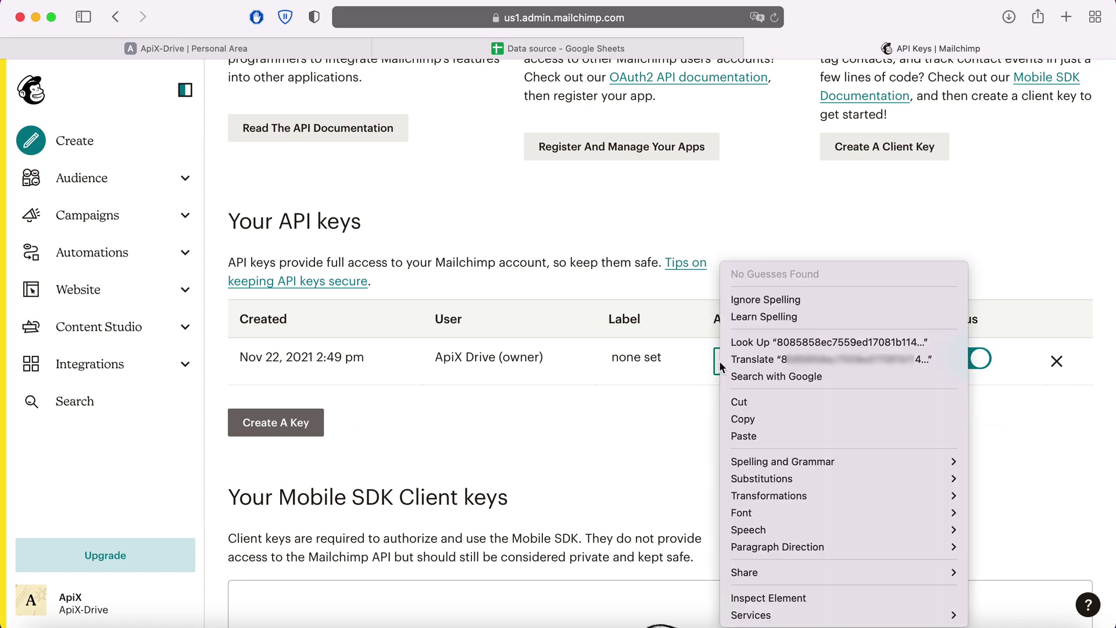
click(769, 419)
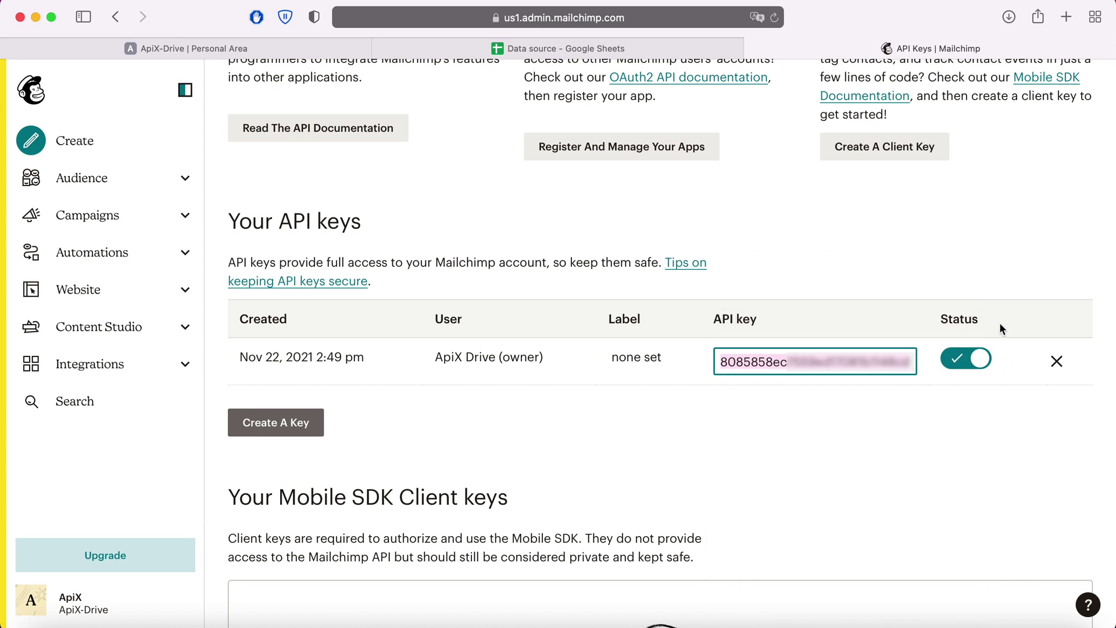
Switch to ApiX-Drive, paste the Mailchimp API key into the integration setup, and save the account.
click(227, 48)
right_click(414, 327)
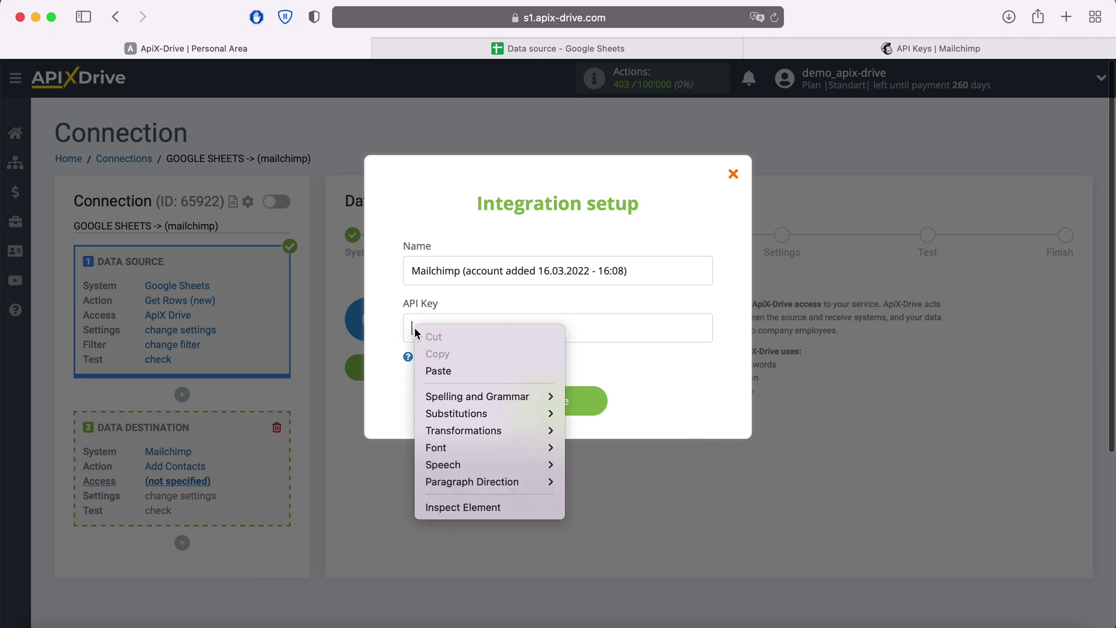
click(459, 372)
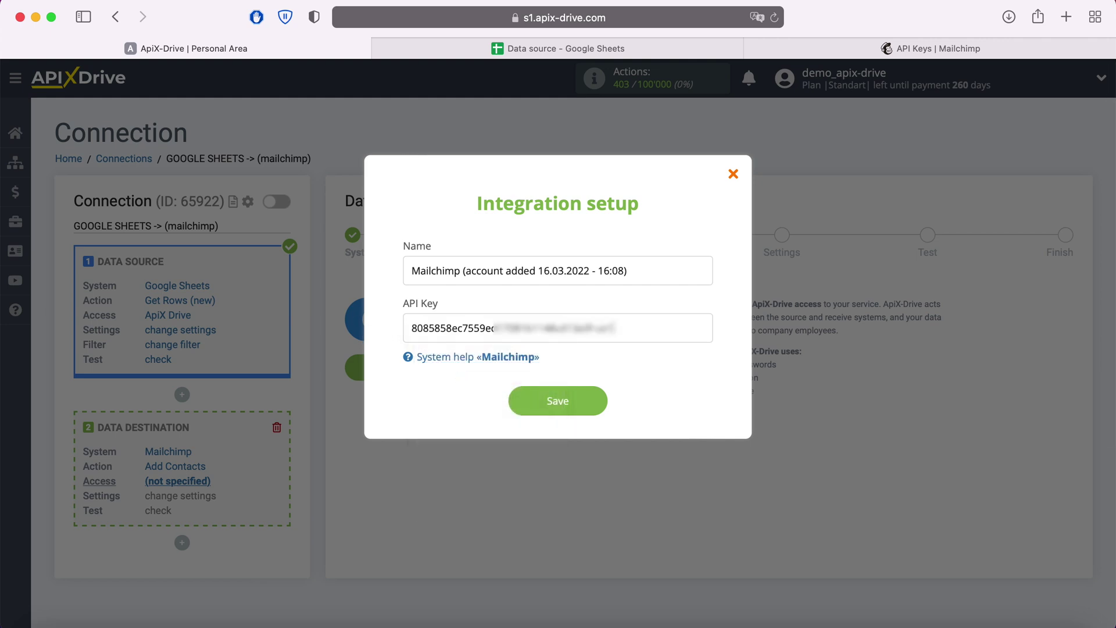
click(595, 399)
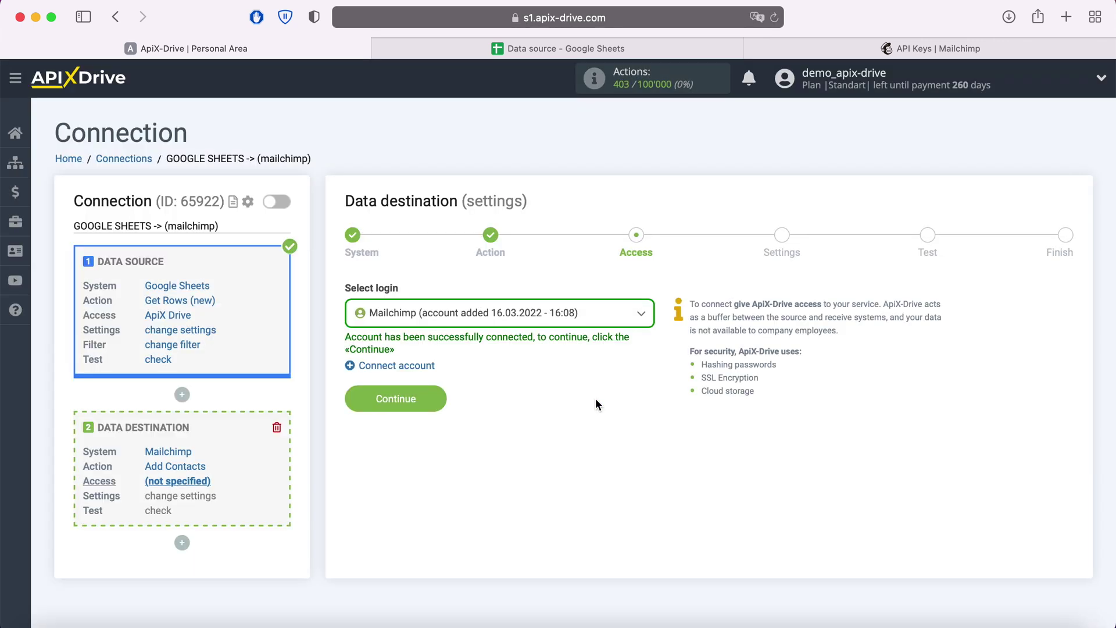
Select the newly connected Mailchimp account as the destination login and continue to the settings stage.
click(590, 316)
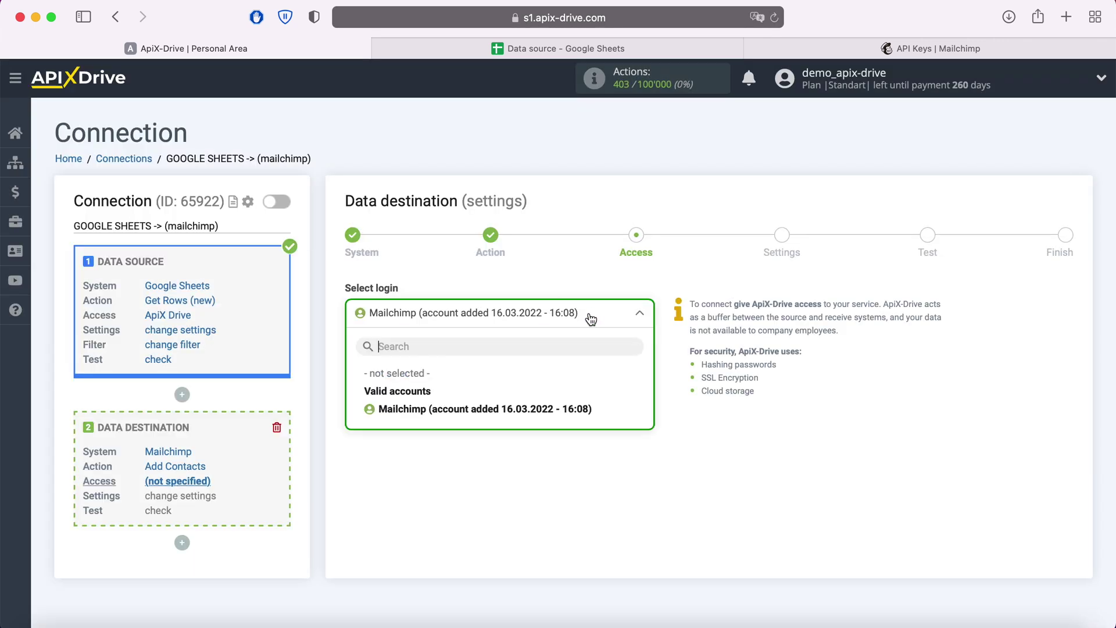
click(540, 407)
click(435, 399)
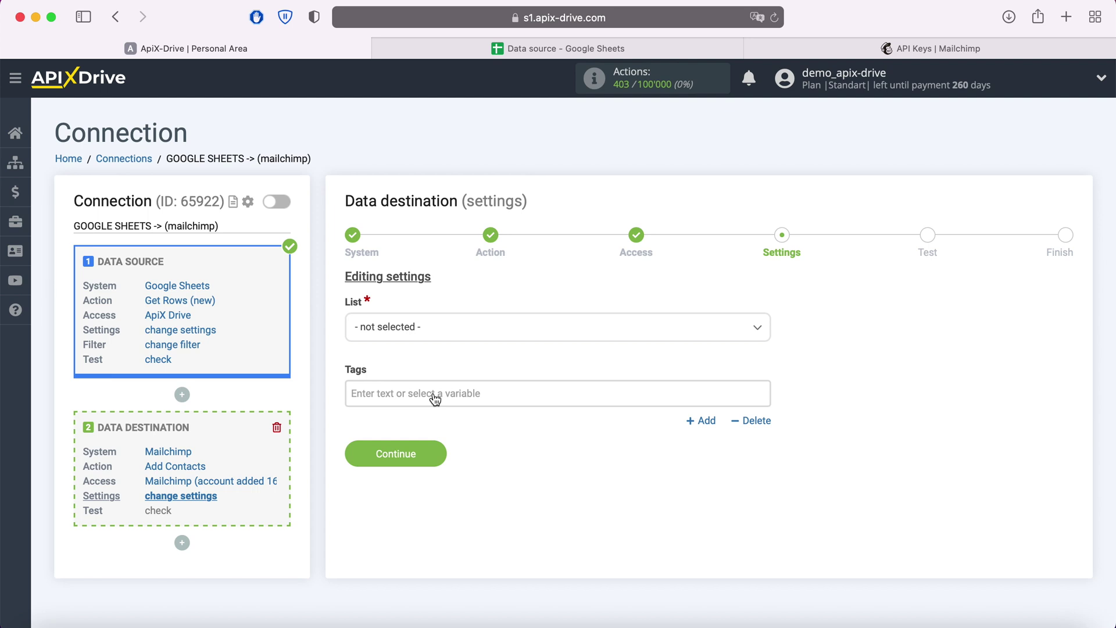
Choose the ApiX-Drive list for new contacts and map the E-mail field to Google Sheets Column E.
click(433, 333)
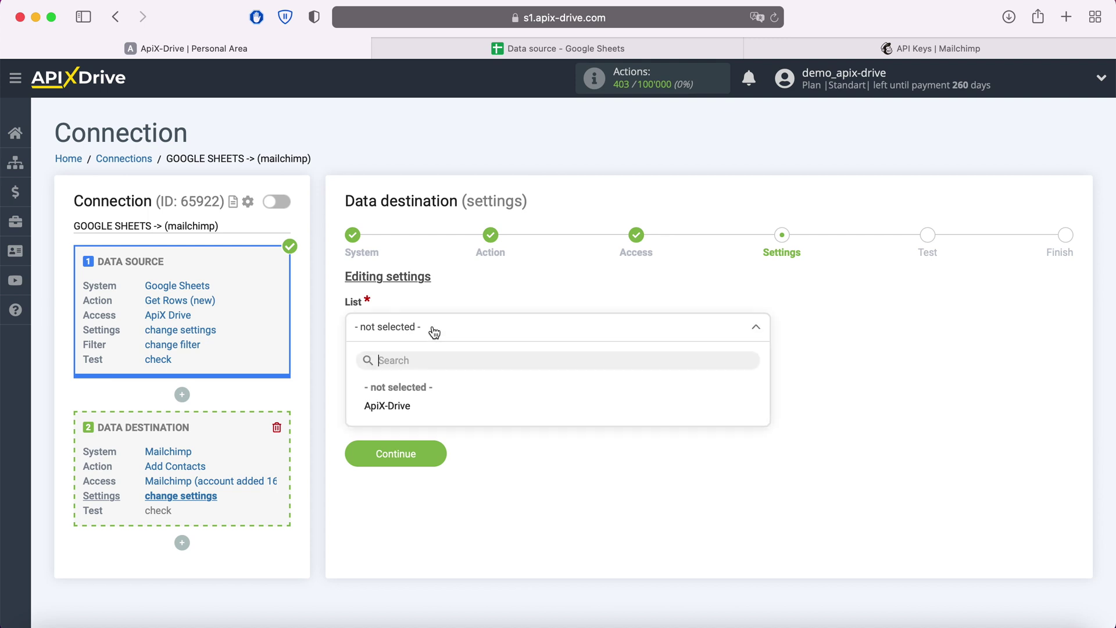
click(406, 403)
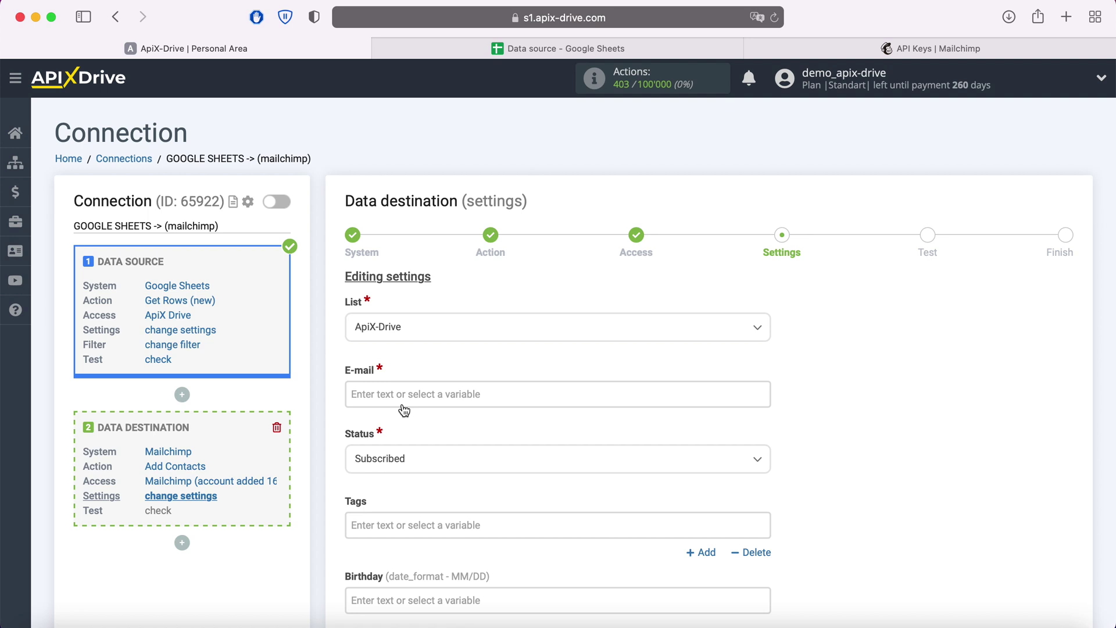
click(388, 393)
scroll(395, 393, down, 5)
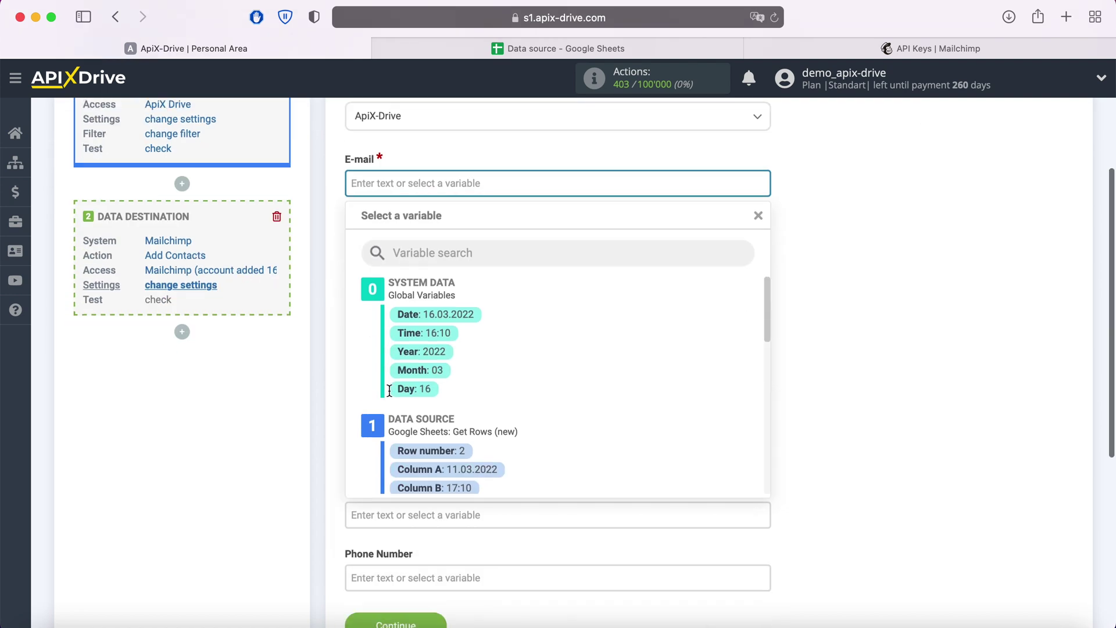
scroll(593, 364, down, 3)
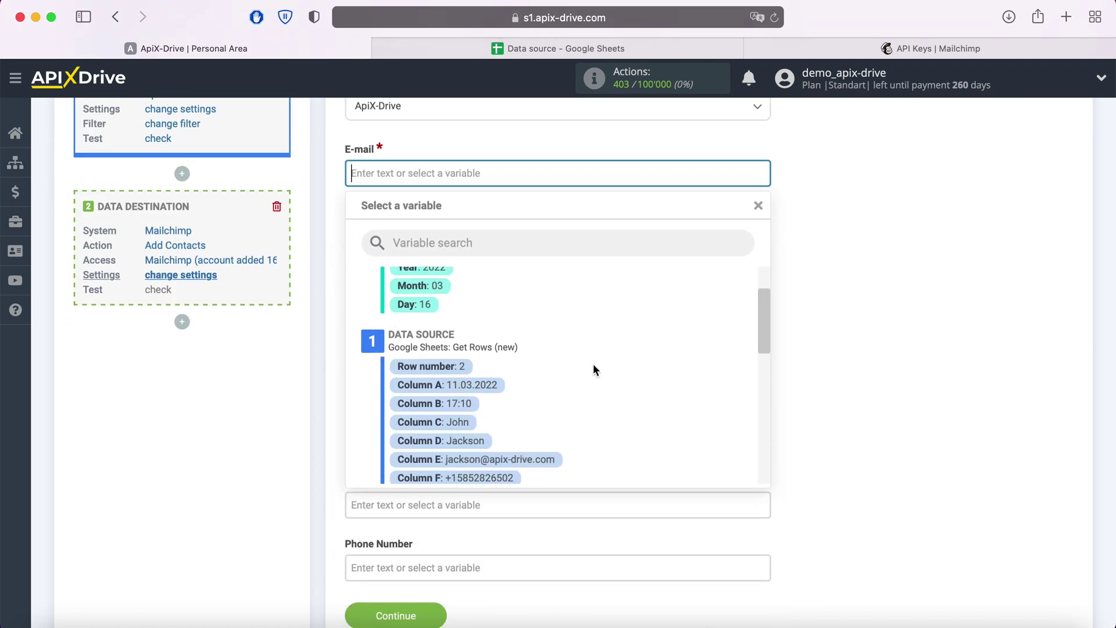
click(534, 465)
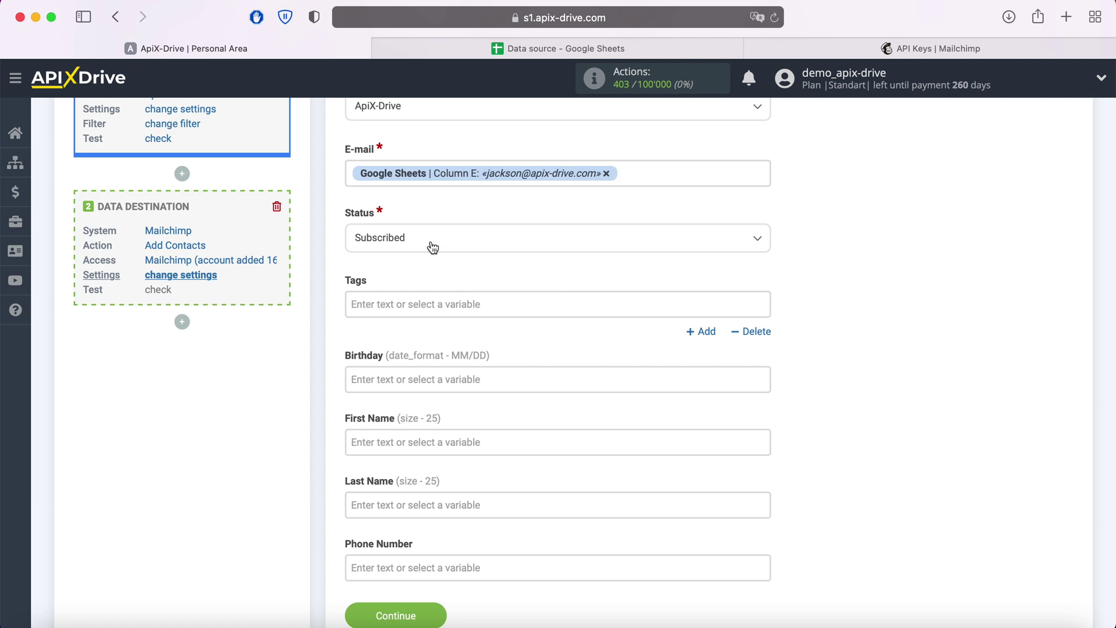
Set the contact status to Subscribed and map the First Name field to Google Sheets Column C.
click(433, 247)
click(424, 298)
scroll(430, 378, down, 1)
click(421, 398)
scroll(577, 403, down, 1)
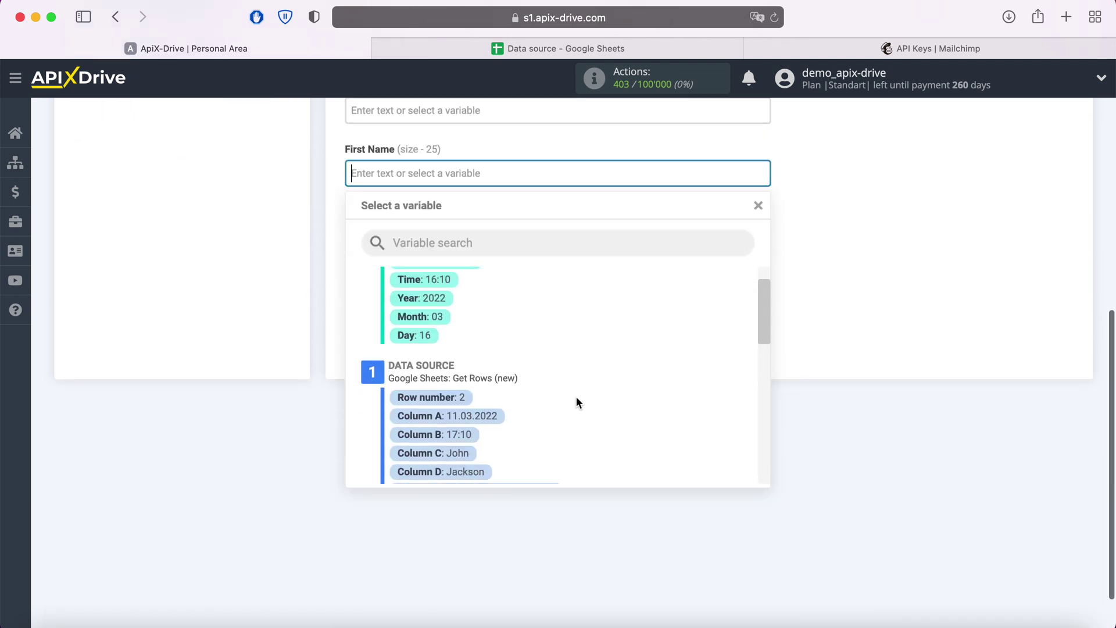
scroll(576, 403, down, 1)
click(461, 391)
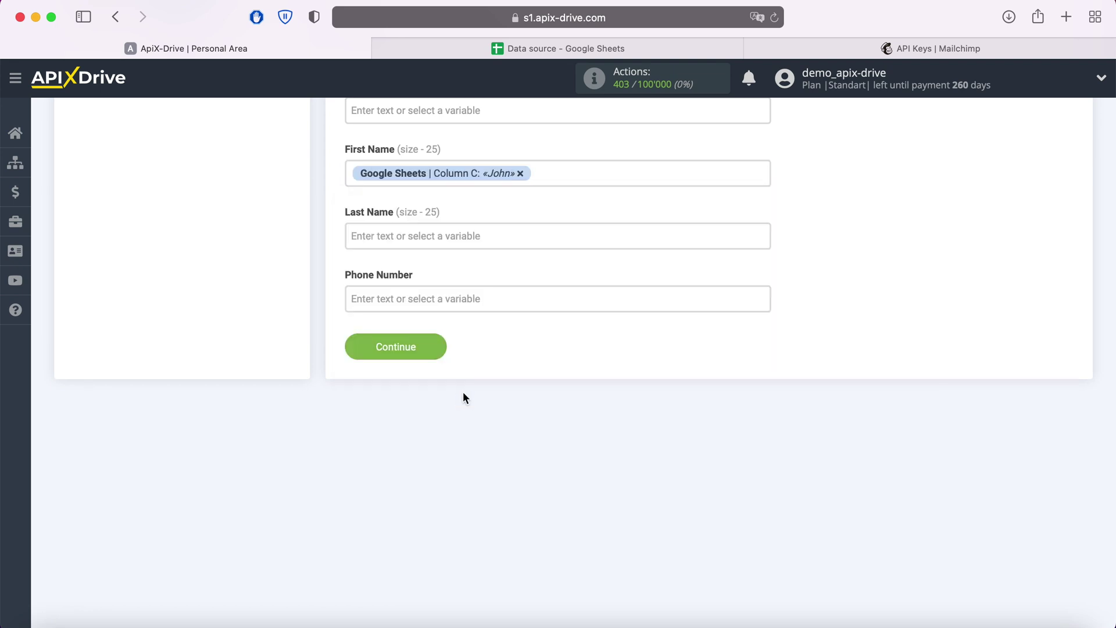
Map Last Name to Google Sheets Column D and Phone Number to Column F, and continue to the test stage.
click(419, 238)
scroll(542, 327, down, 3)
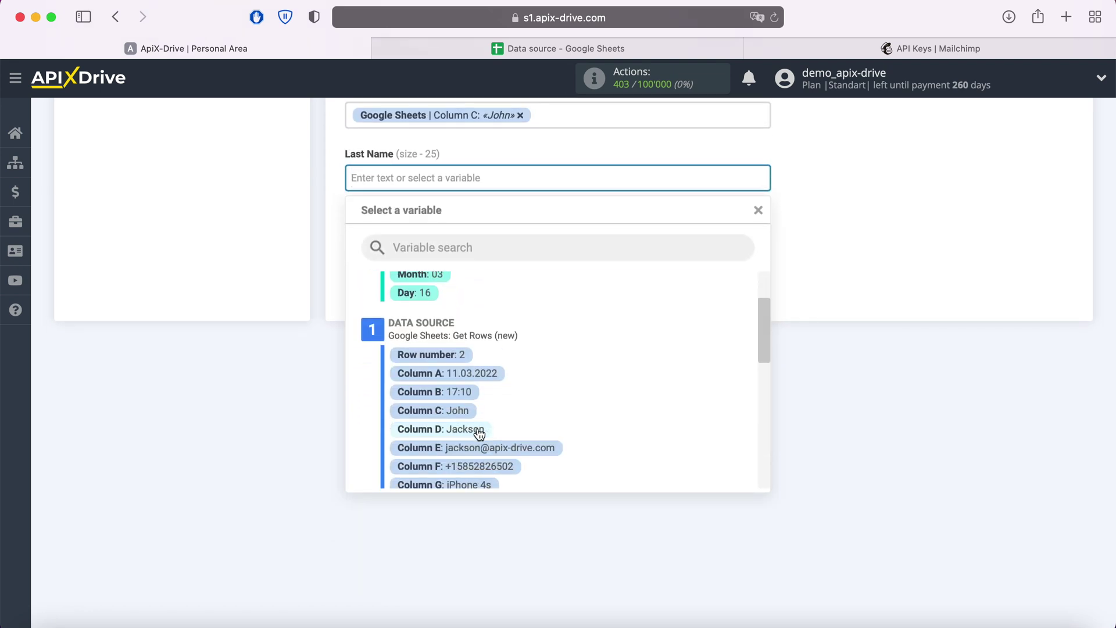
click(479, 433)
click(400, 243)
scroll(557, 419, down, 3)
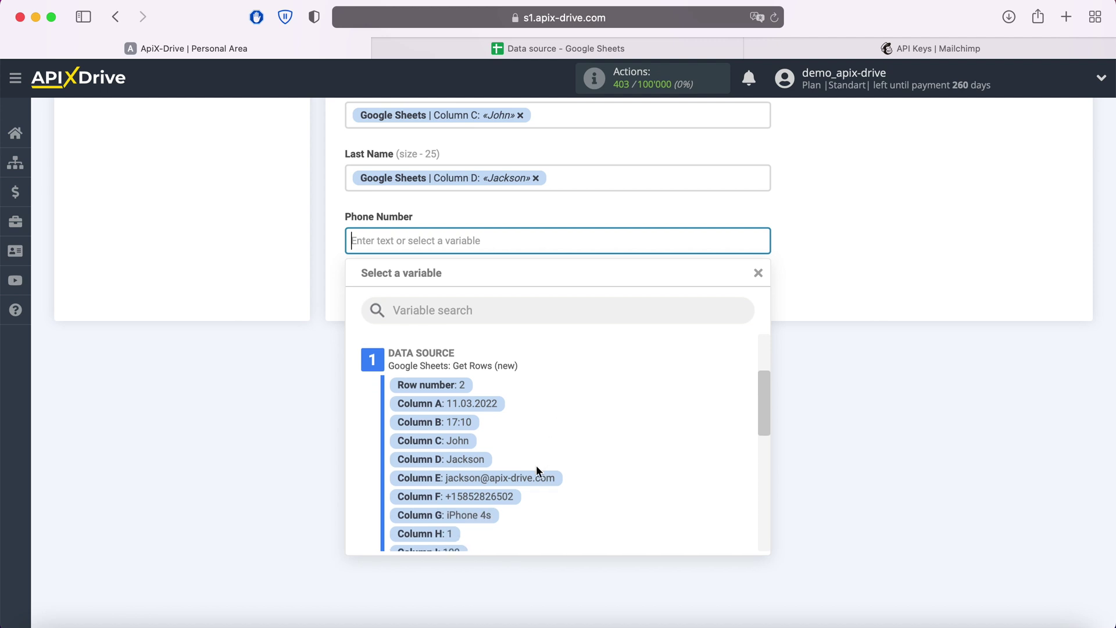
click(504, 498)
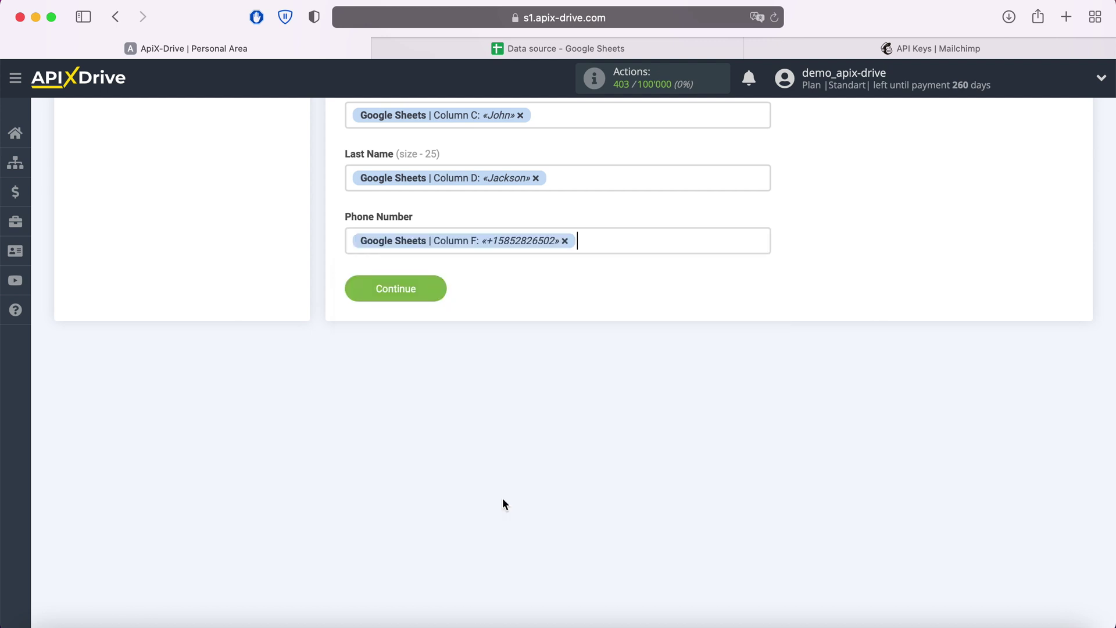
click(429, 293)
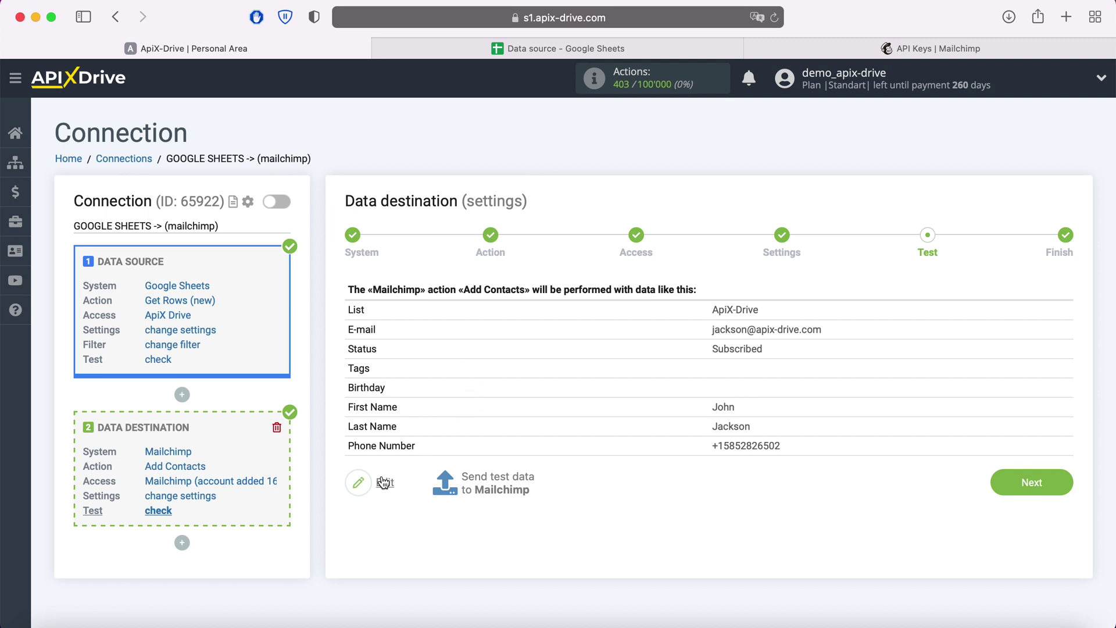
Send the test data to Mailchimp and check the added contact in the All contacts list of the Mailchimp audience.
click(493, 482)
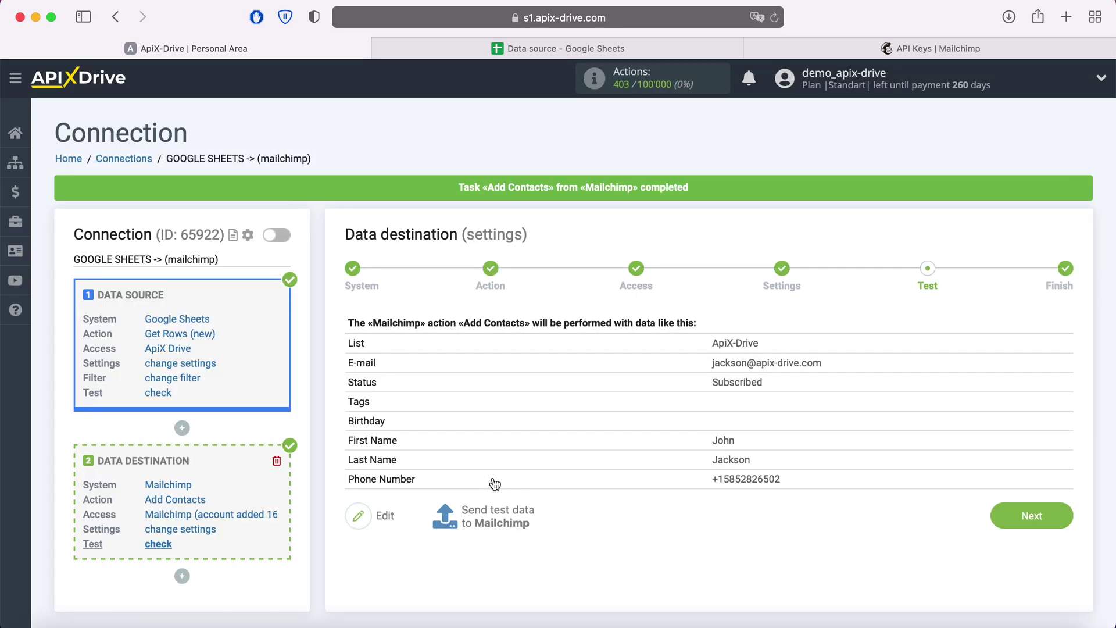
click(884, 50)
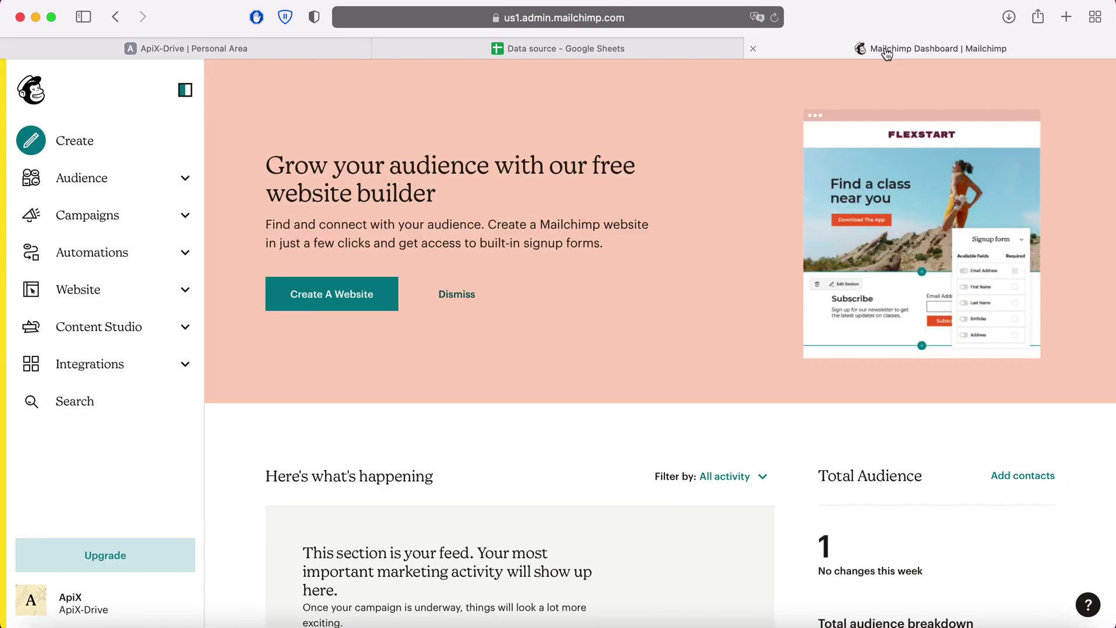
click(138, 215)
click(366, 210)
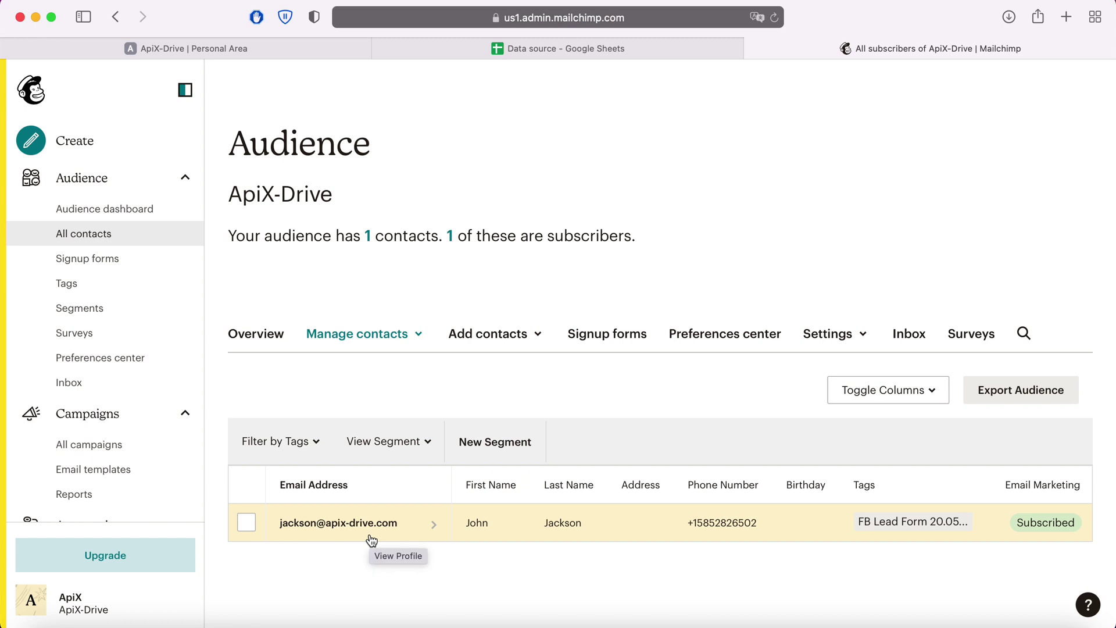
Return to ApiX-Drive, finish the data destination setup, and enable automatic updates for the connection.
click(192, 48)
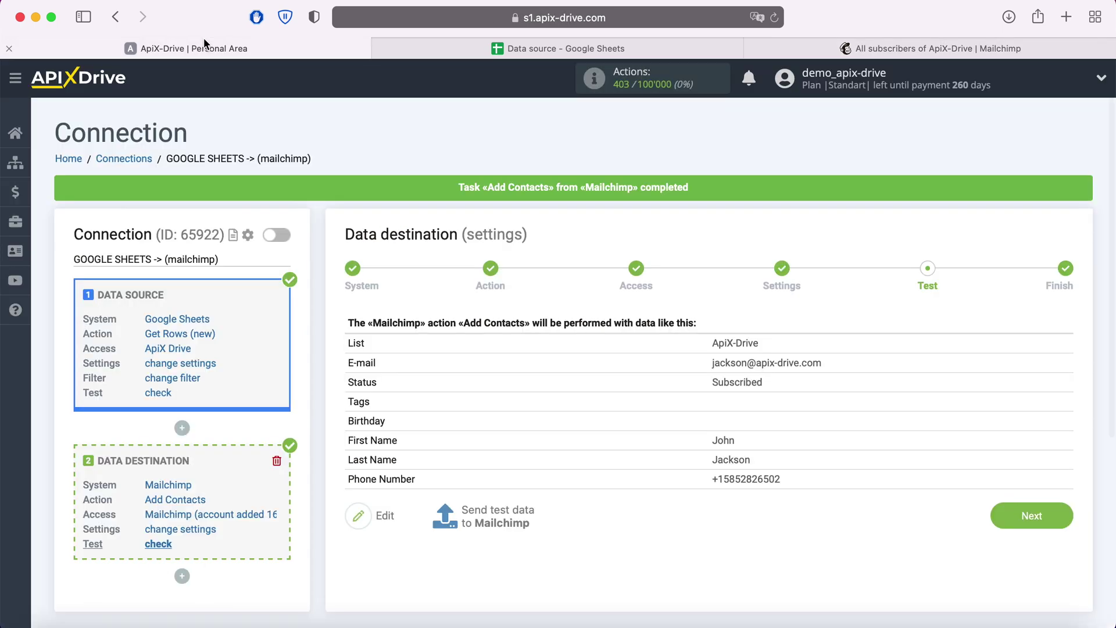
click(1019, 519)
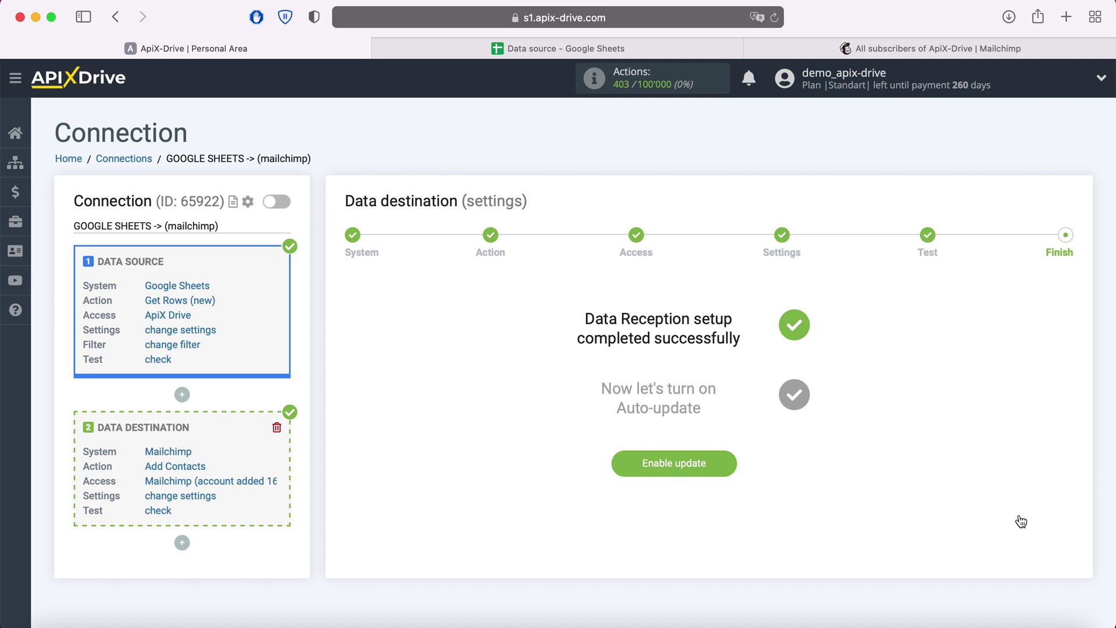
click(726, 468)
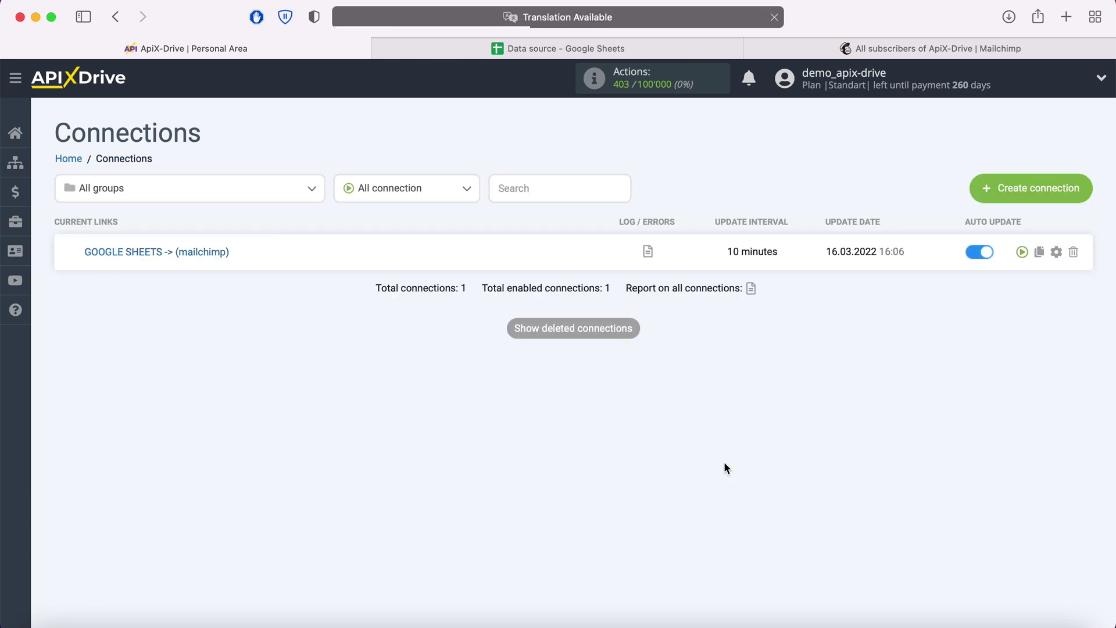
Set the update interval of the Google Sheets to Mailchimp connection to 5 minutes and save the setup.
click(1057, 253)
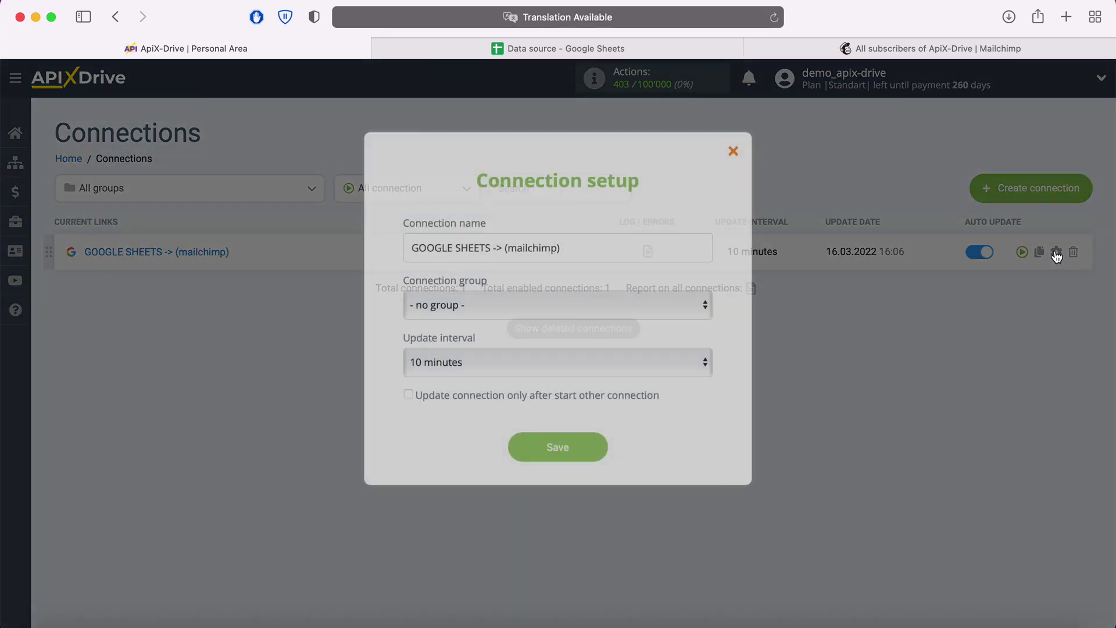
click(673, 358)
click(554, 338)
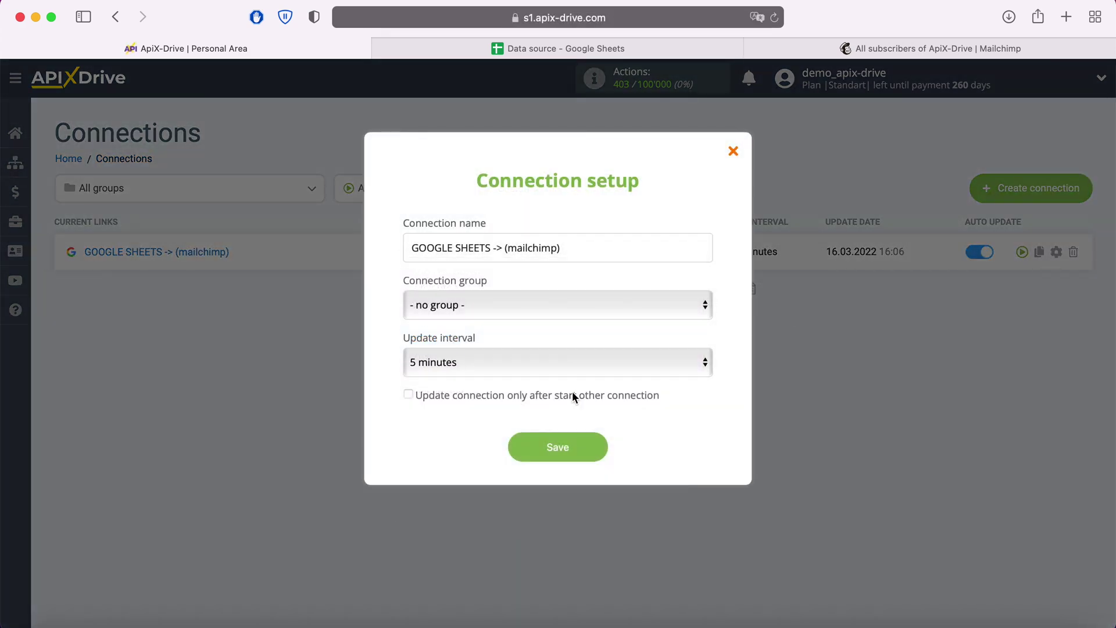
click(592, 449)
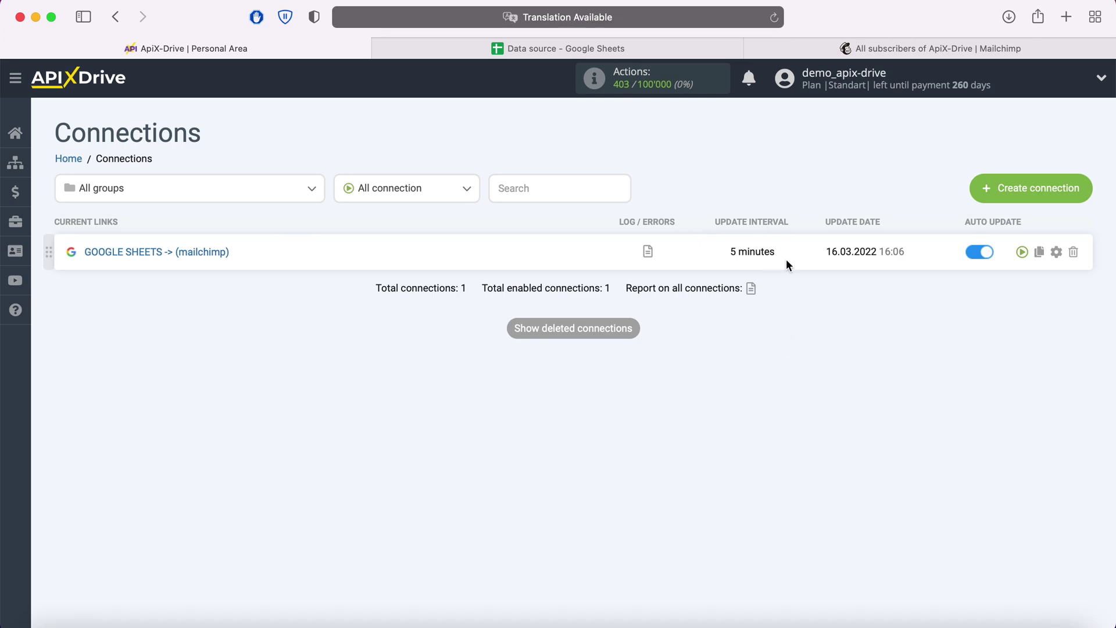